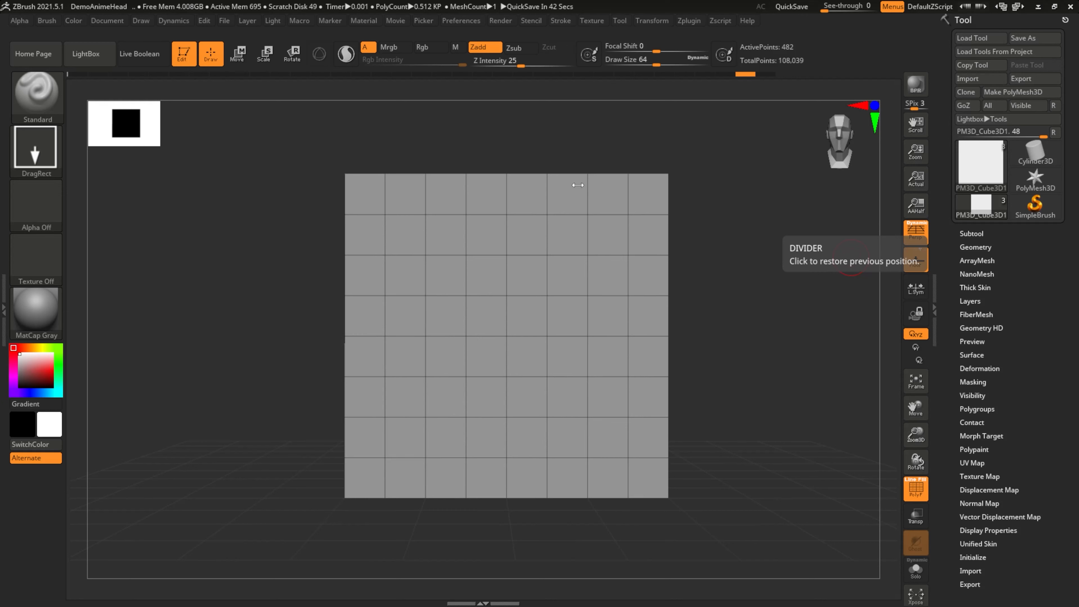
# - Set the selection brush to SelectRect and isolate the cube's upper half, hiding the lower four polygon rows
pyautogui.click(36, 97)
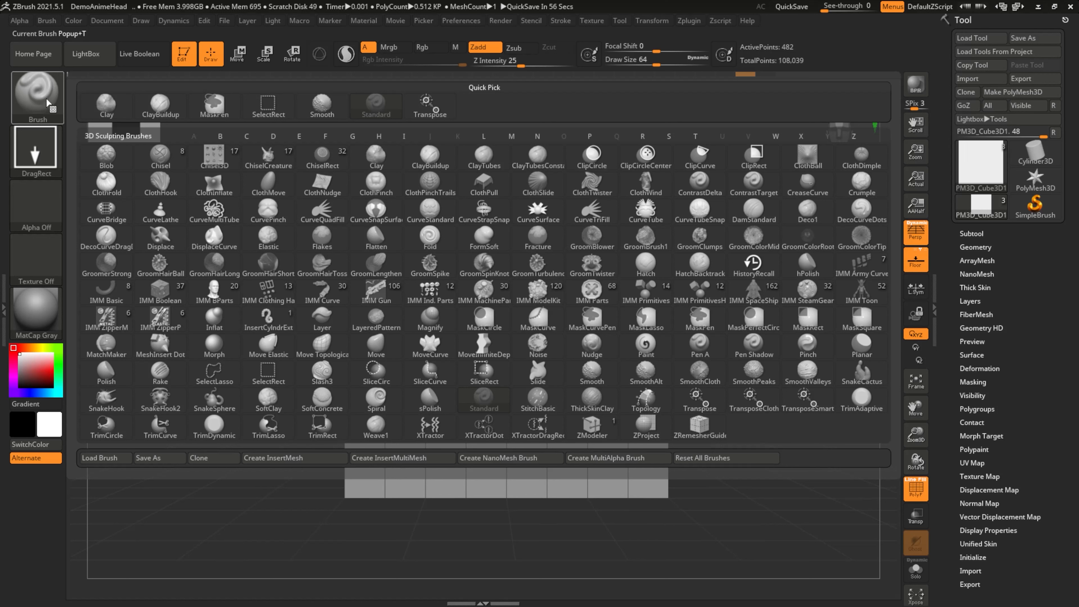
pyautogui.click(279, 378)
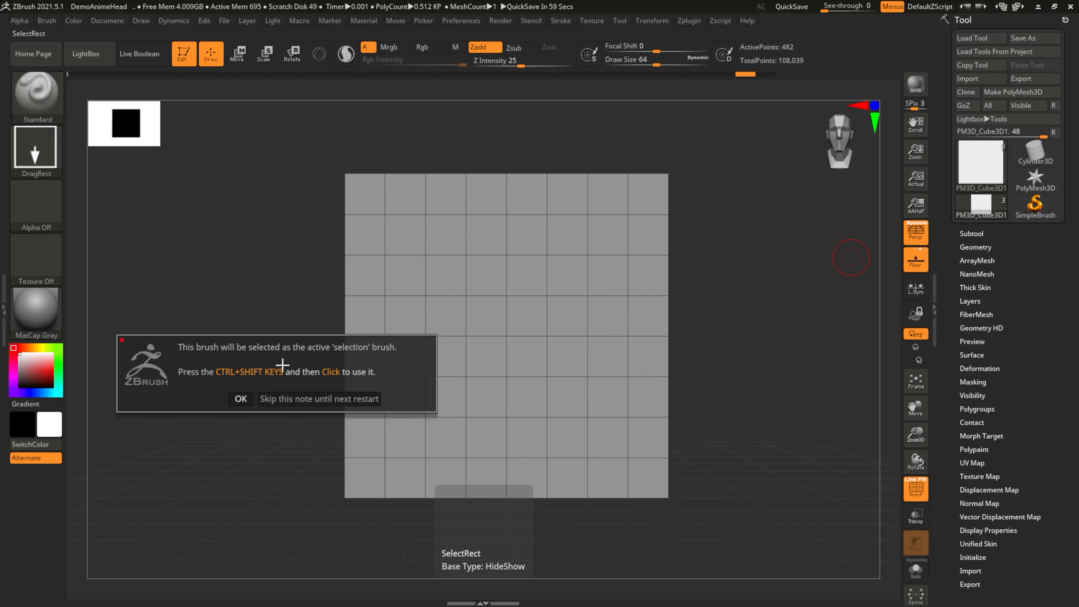
pyautogui.click(241, 399)
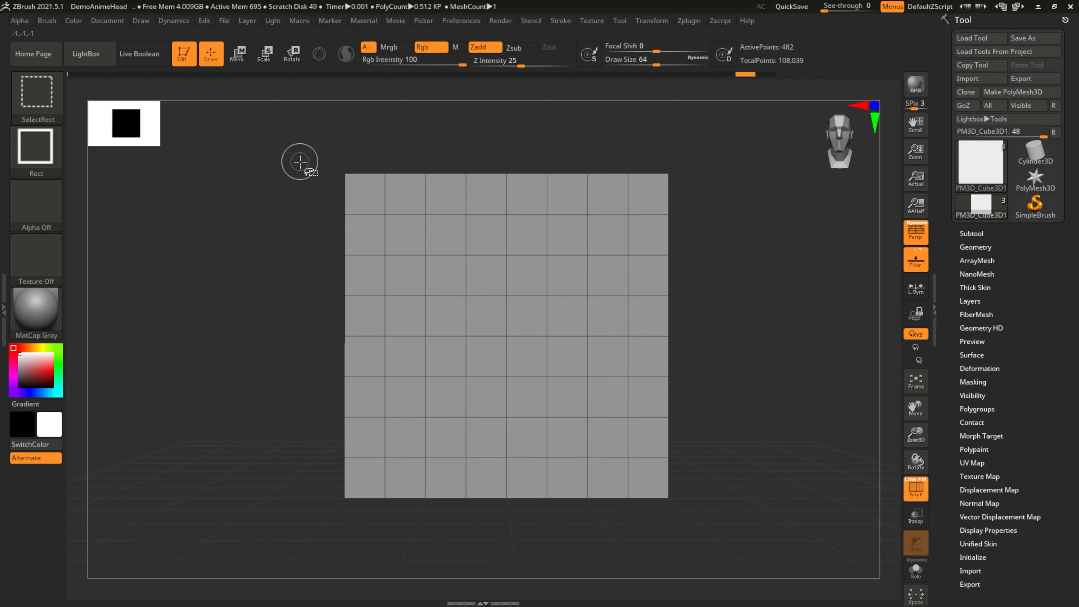
pyautogui.moveTo(280, 144)
pyautogui.keyDown('ctrl'); pyautogui.keyDown('shift'); pyautogui.mouseDown()
pyautogui.moveTo(308, 168)
pyautogui.moveTo(761, 375)
pyautogui.mouseUp(); pyautogui.keyUp('shift'); pyautogui.keyUp('ctrl')
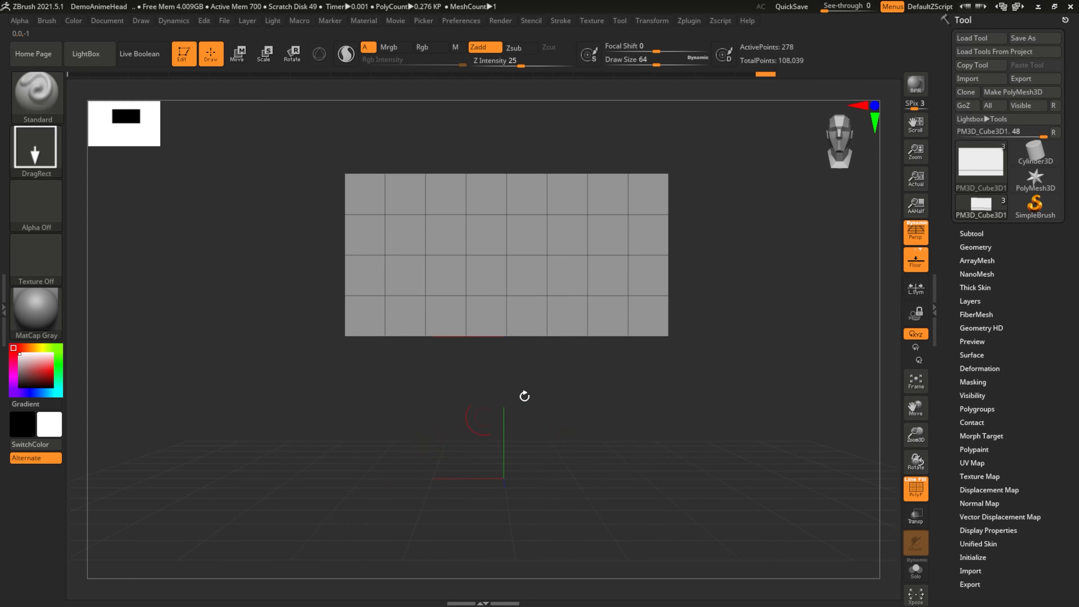
# - Mask the visible upper half of the cube and clear that mask again
pyautogui.press('ctrl')
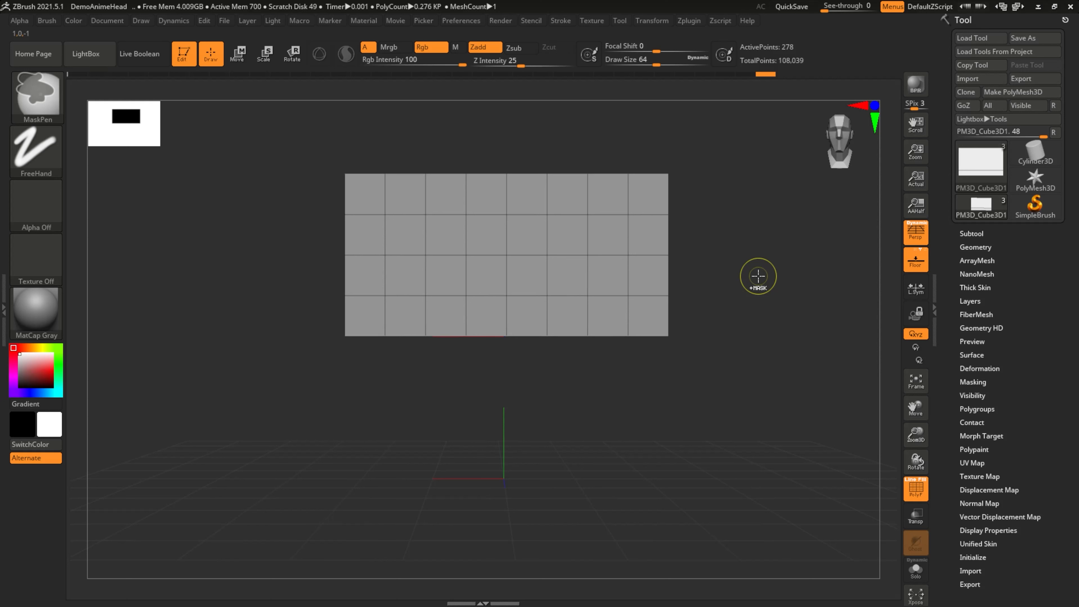
pyautogui.keyDown('ctrl'); pyautogui.click(759, 276); pyautogui.keyUp('ctrl')
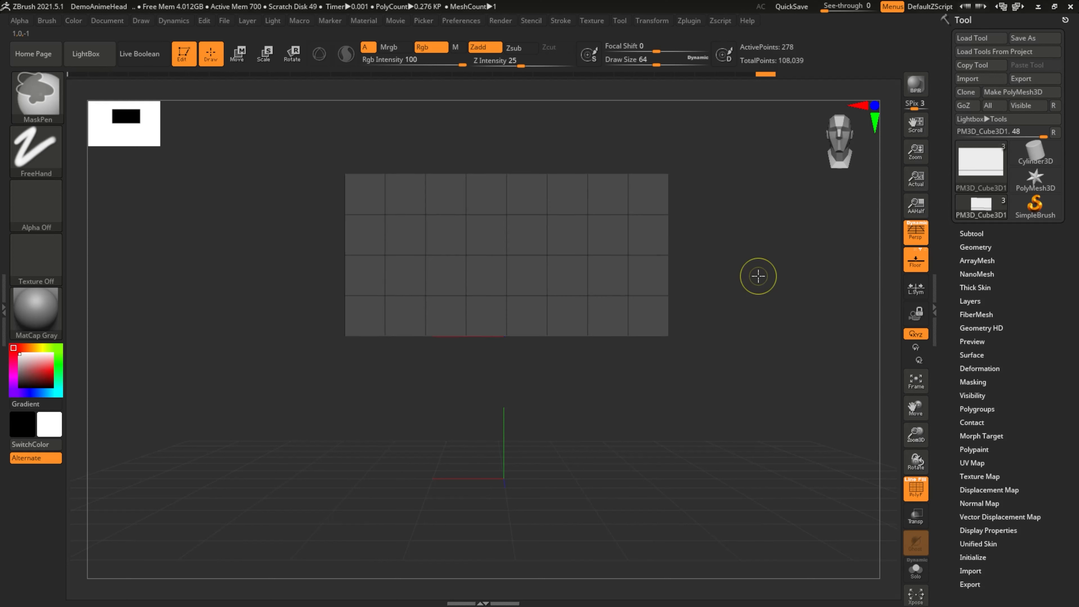
pyautogui.keyDown('ctrl'); pyautogui.click(758, 284); pyautogui.keyUp('ctrl')
pyautogui.keyDown('ctrl'); pyautogui.click(757, 284); pyautogui.keyUp('ctrl')
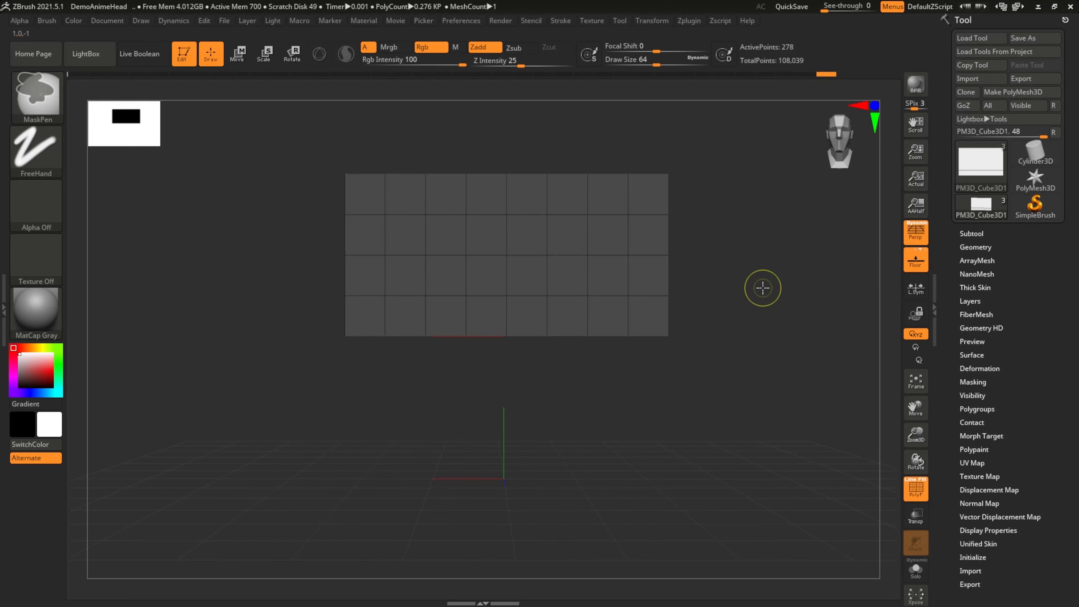
pyautogui.keyDown('ctrl'); pyautogui.click(730, 258); pyautogui.keyUp('ctrl')
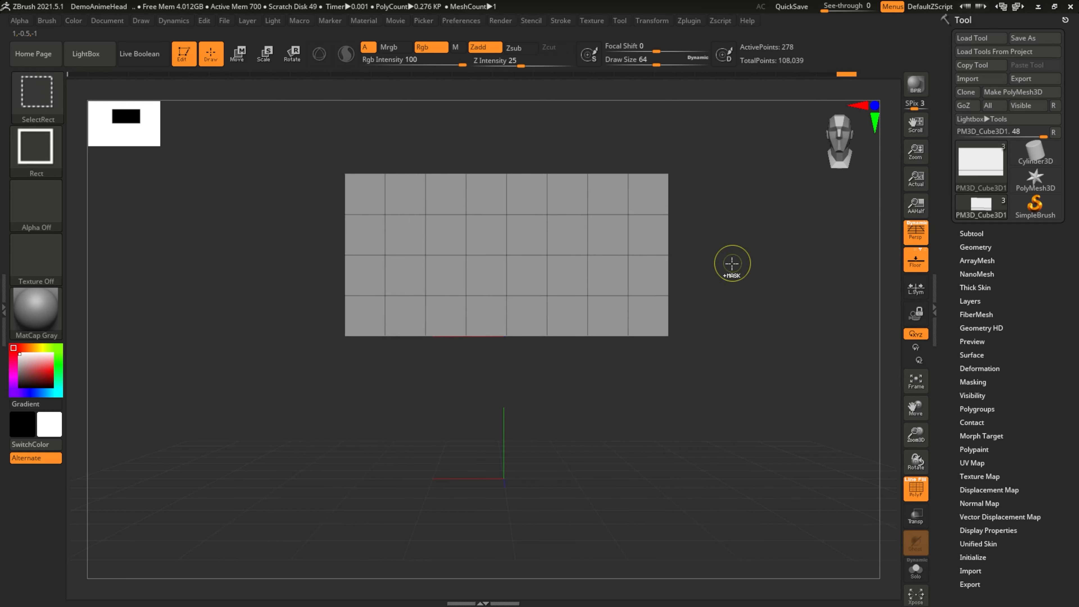
# - Unhide the whole cube and undo back to the isolated upper half
pyautogui.keyDown('ctrl'); pyautogui.keyDown('shift'); pyautogui.click(739, 259); pyautogui.keyUp('shift'); pyautogui.keyUp('ctrl')
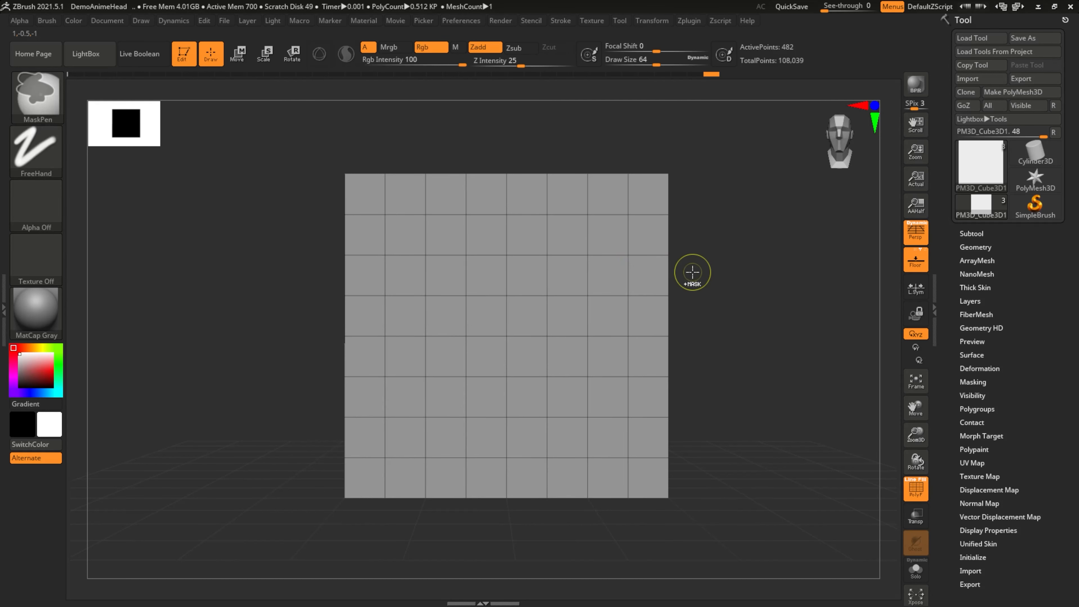
pyautogui.moveTo(694, 321)
pyautogui.mouseDown()
pyautogui.moveTo(780, 322)
pyautogui.moveTo(770, 326)
pyautogui.mouseUp()
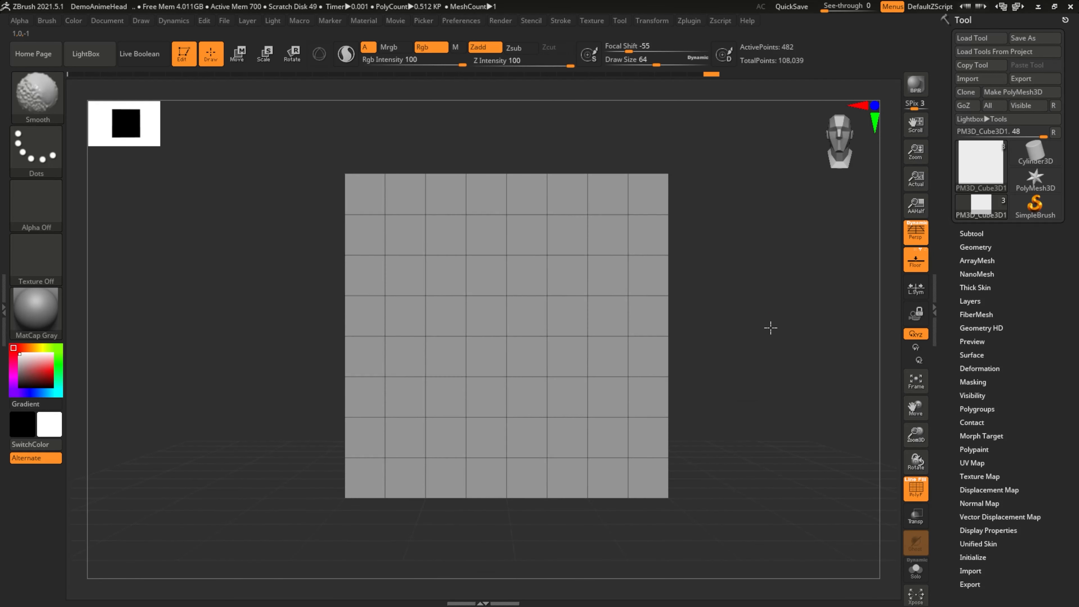
pyautogui.hotkey('ctrl', 'z')
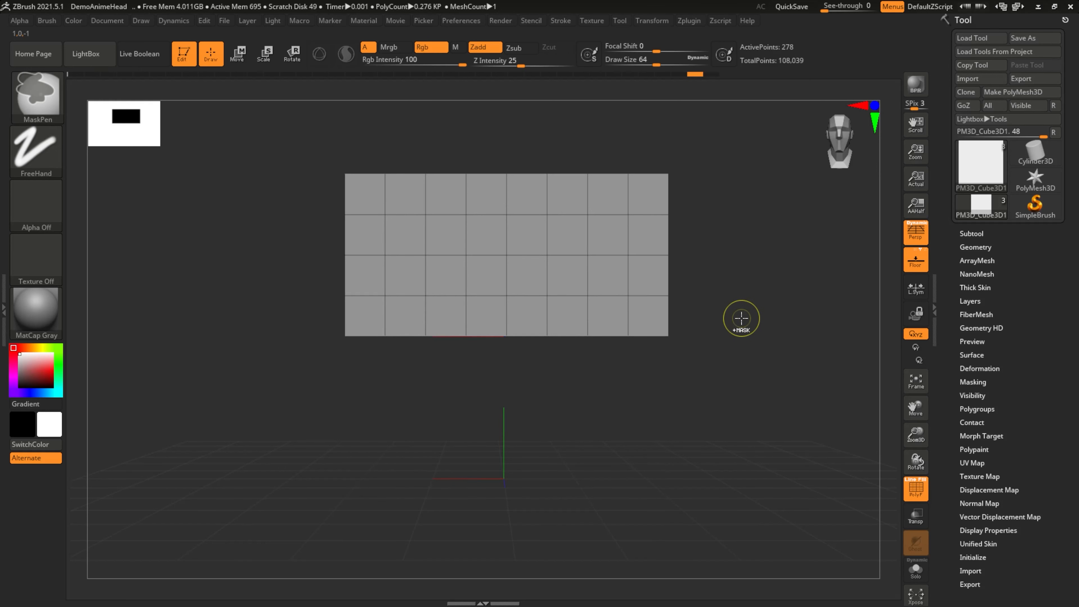
# - Mask the visible upper half of the cube and unhide the rest of the mesh
pyautogui.keyDown('ctrl'); pyautogui.click(753, 304); pyautogui.keyUp('ctrl')
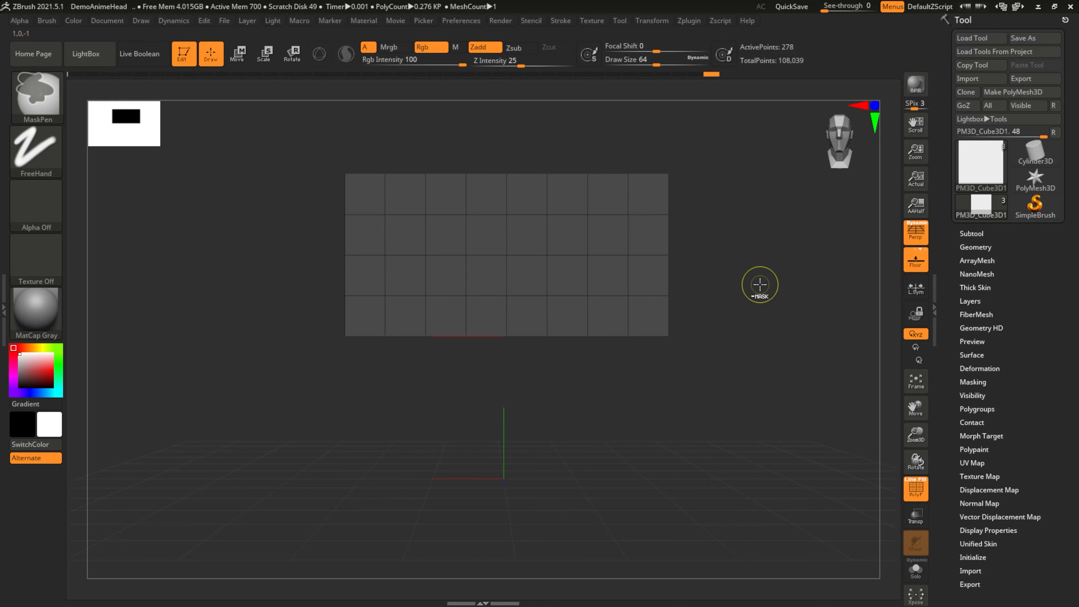
pyautogui.press('shift')
pyautogui.keyDown('ctrl'); pyautogui.keyDown('shift'); pyautogui.click(752, 289); pyautogui.keyUp('shift'); pyautogui.keyUp('ctrl')
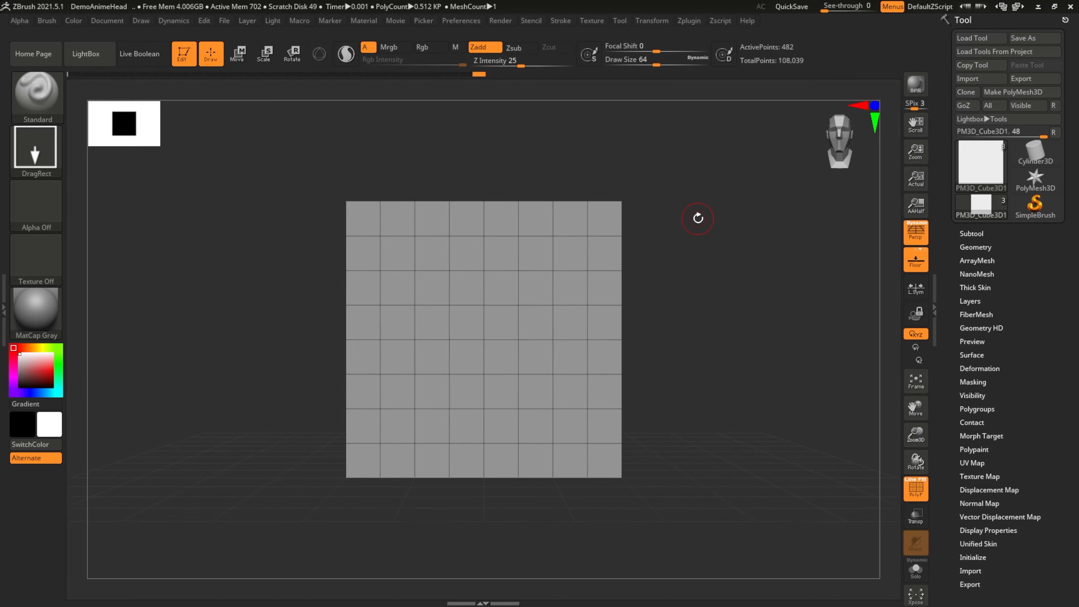
# - Isolate the cube's top three polygon rows with a rectangular selection and invert the visibility
pyautogui.hotkey('ctrl', 'shift')
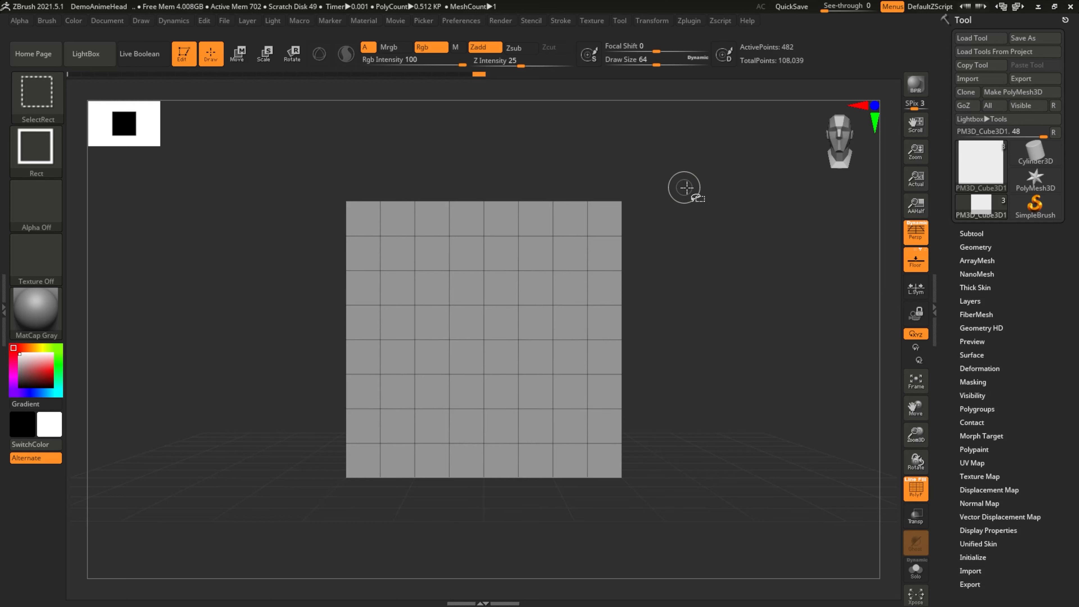
pyautogui.keyDown('ctrl'); pyautogui.keyDown('shift'); pyautogui.moveTo(694, 177); pyautogui.dragTo(307, 333); pyautogui.keyUp('shift'); pyautogui.keyUp('ctrl')
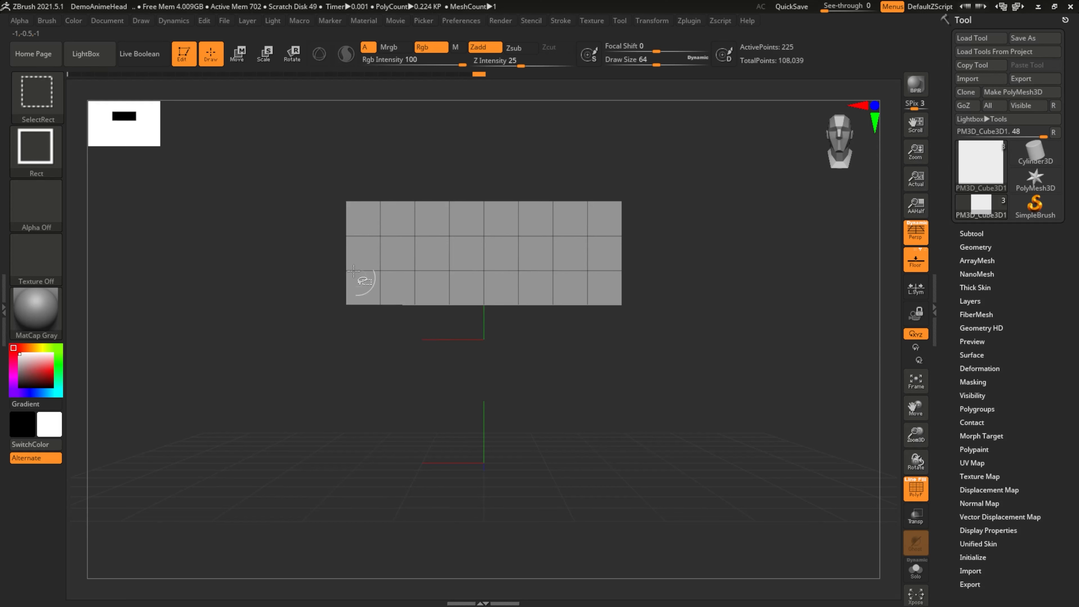
pyautogui.keyDown('ctrl'); pyautogui.keyDown('shift'); pyautogui.click(604, 284); pyautogui.keyUp('shift'); pyautogui.keyUp('ctrl')
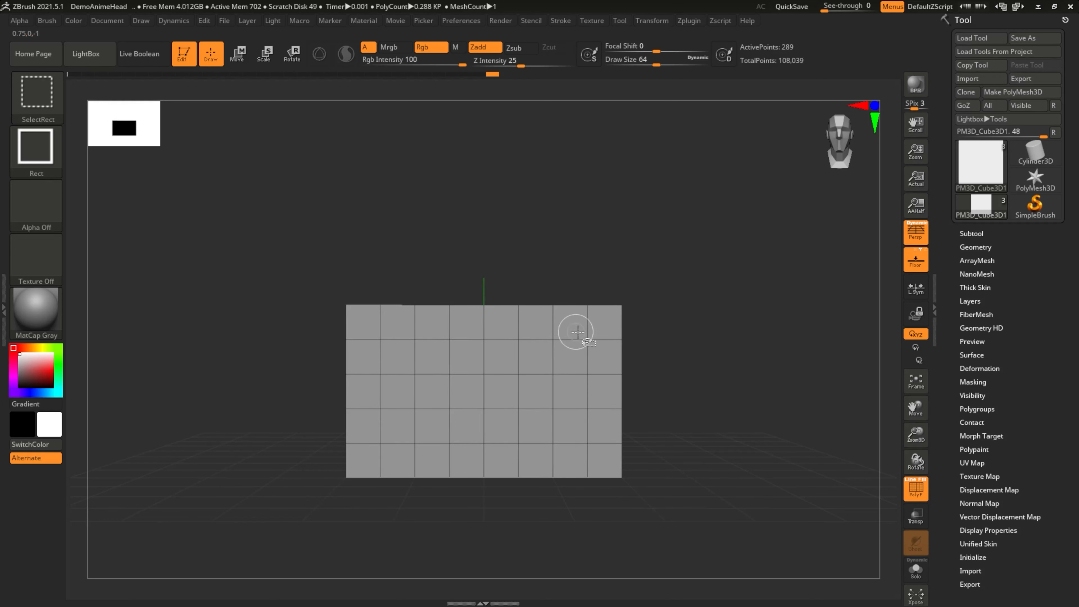
# - Unhide the whole cube and switch the selection brush to SelectLasso
pyautogui.keyDown('ctrl'); pyautogui.keyDown('shift'); pyautogui.click(676, 288); pyautogui.keyUp('shift'); pyautogui.keyUp('ctrl')
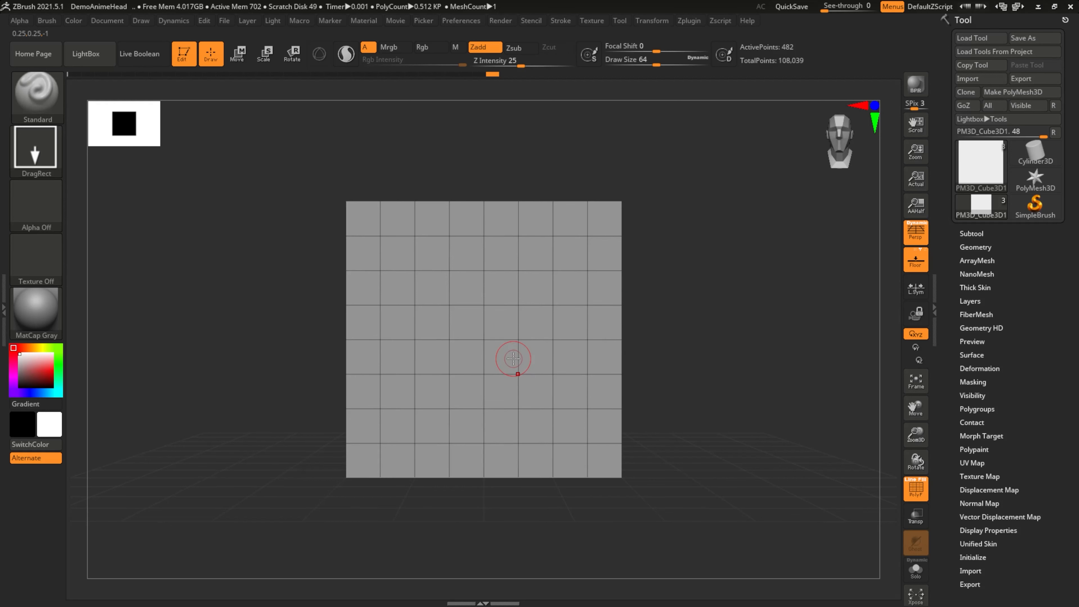
pyautogui.click(36, 94)
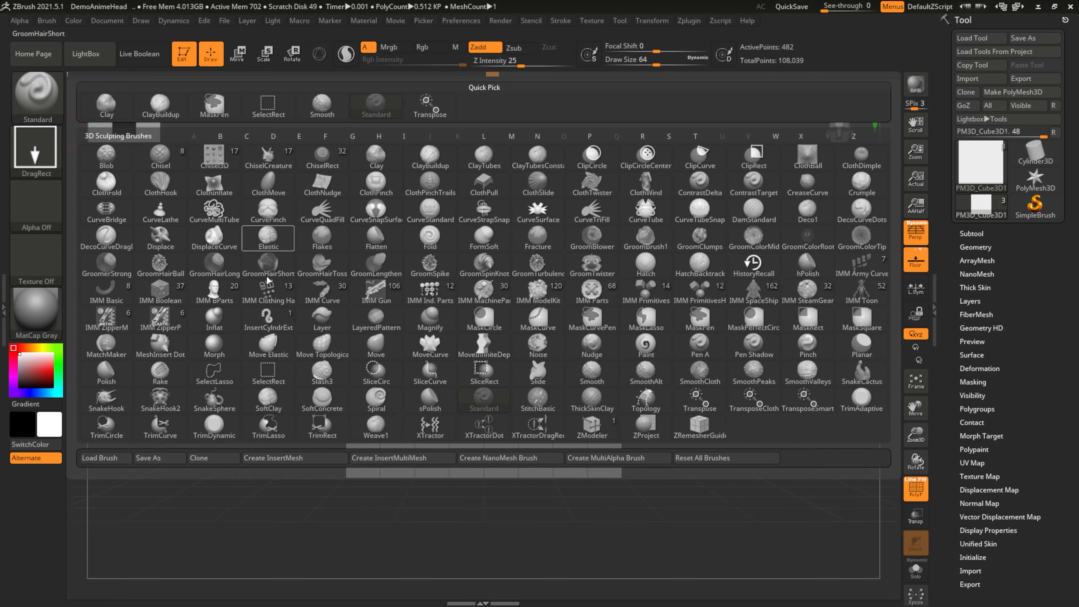
pyautogui.click(218, 387)
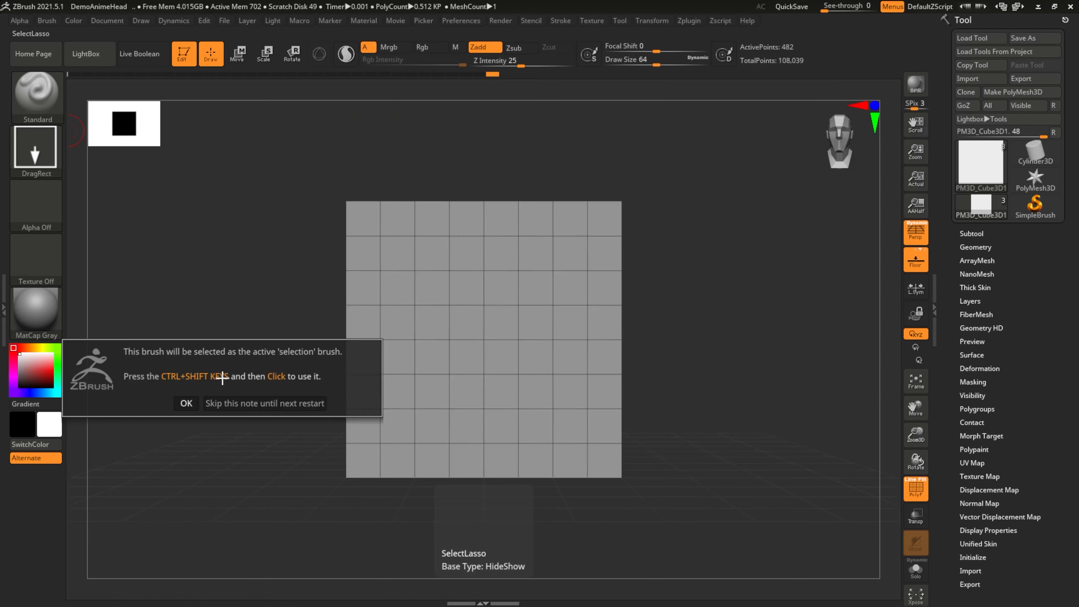
pyautogui.click(187, 405)
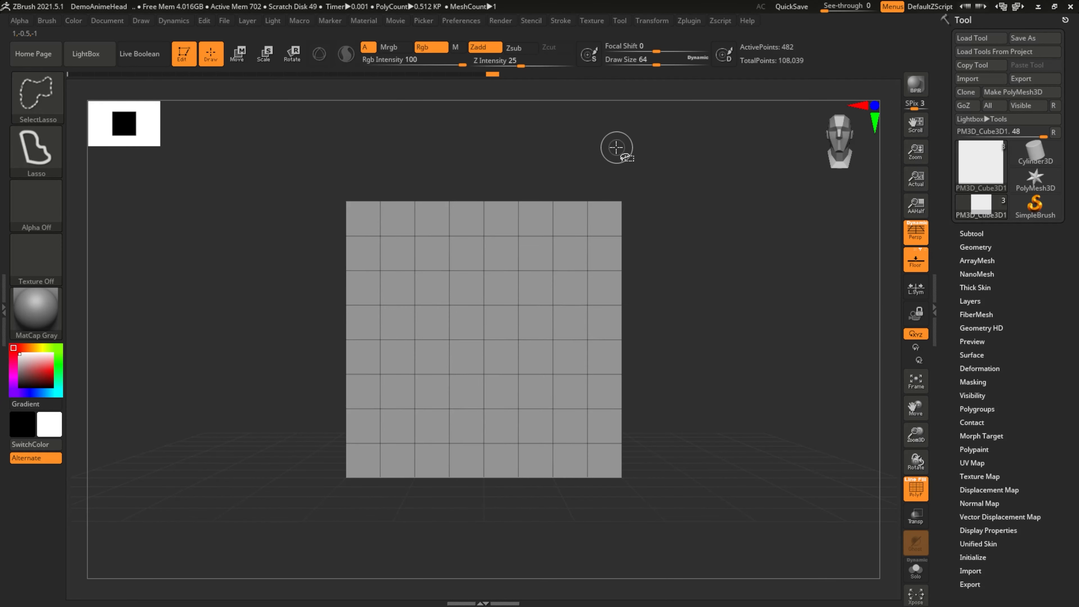
# - Isolate the cube's upper-right corner with a diagonal lasso selection and invert the visibility
pyautogui.moveTo(644, 155)
pyautogui.keyDown('ctrl'); pyautogui.keyDown('shift'); pyautogui.mouseDown()
pyautogui.moveTo(433, 169)
pyautogui.moveTo(577, 378)
pyautogui.moveTo(689, 429)
pyautogui.mouseUp(); pyautogui.keyUp('shift'); pyautogui.keyUp('ctrl')
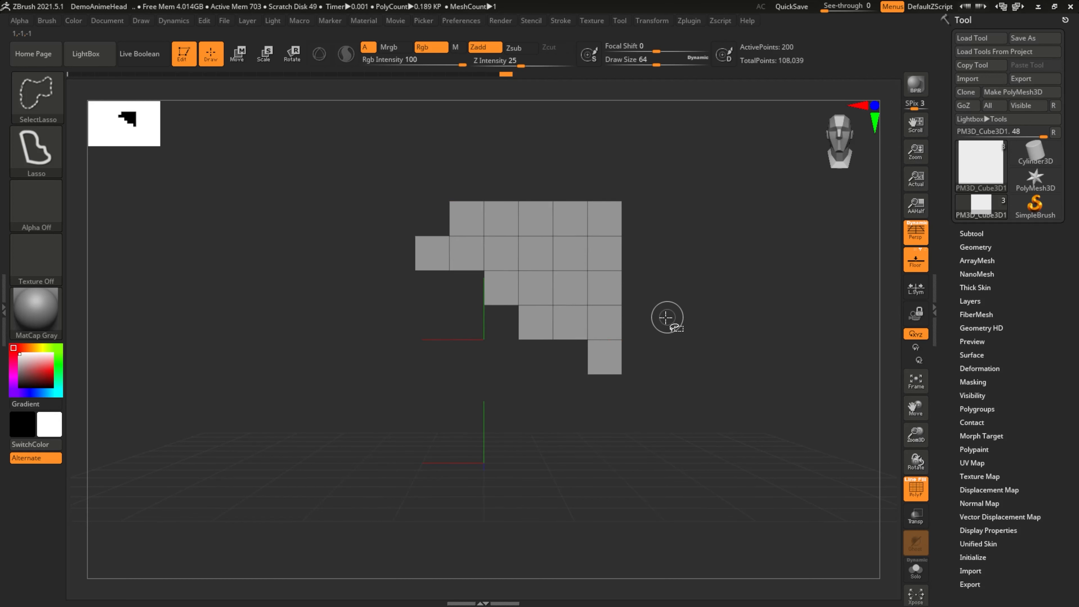
pyautogui.keyDown('ctrl'); pyautogui.keyDown('shift'); pyautogui.click(584, 305); pyautogui.keyUp('shift'); pyautogui.keyUp('ctrl')
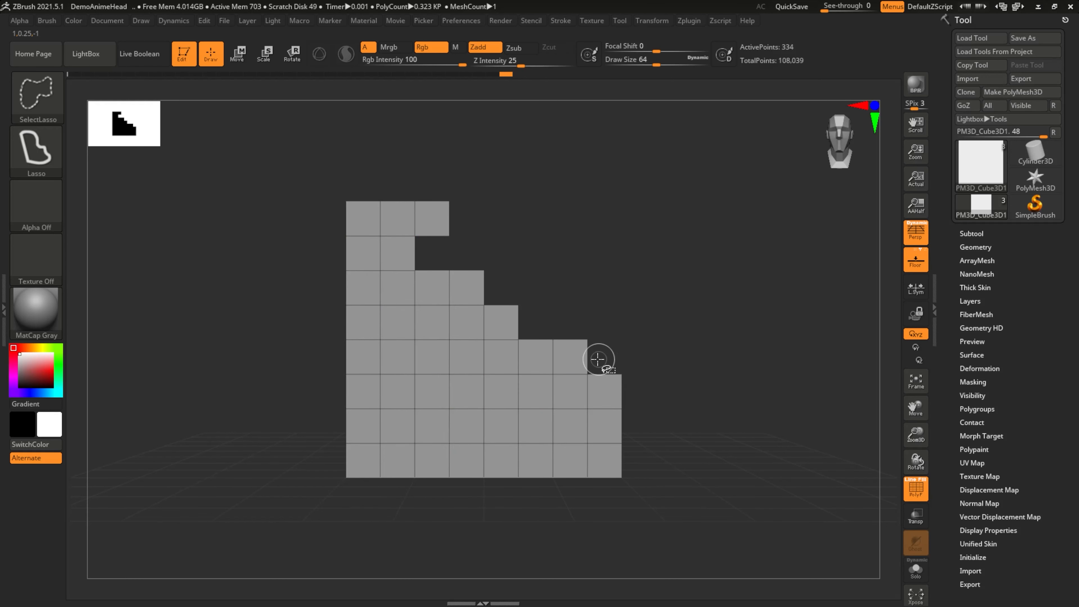
# - Unhide the whole cube and switch the sculpting brush to Blob
pyautogui.keyDown('ctrl'); pyautogui.keyDown('shift'); pyautogui.click(717, 318); pyautogui.keyUp('shift'); pyautogui.keyUp('ctrl')
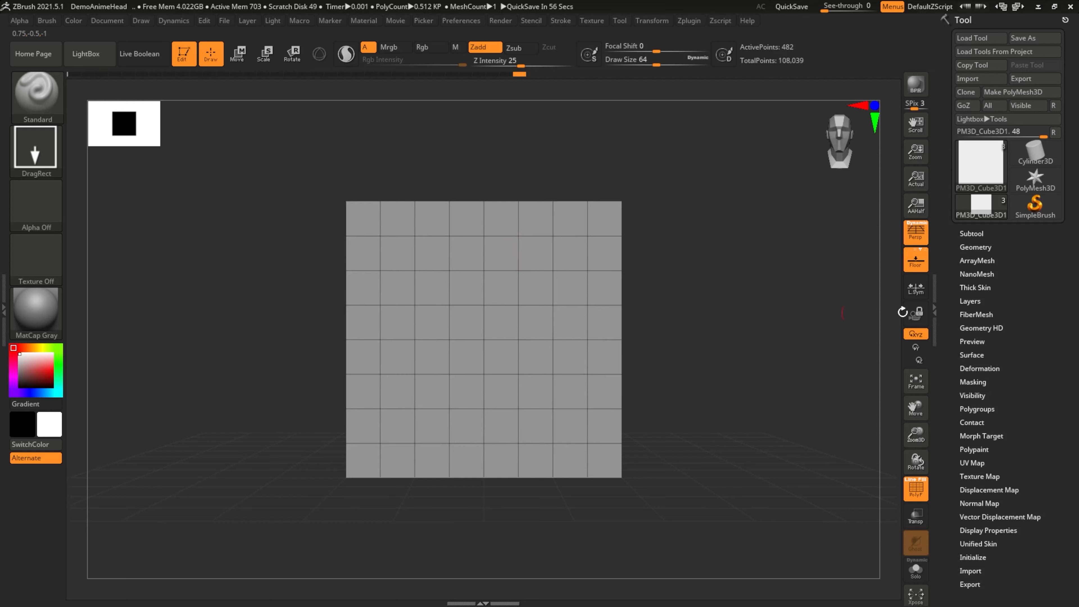
pyautogui.press('b')
pyautogui.press('b')
pyautogui.press('l')
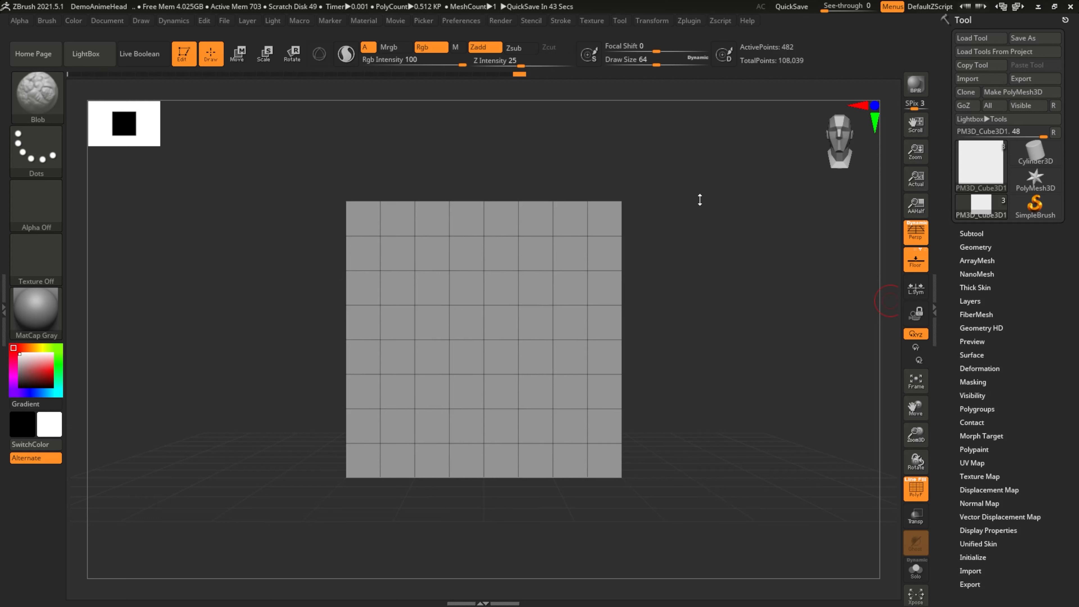
# - Switch the selection brush to SelectRect and isolate the cube's top three polygon rows from the side view
pyautogui.hotkey('ctrl', 'shift')
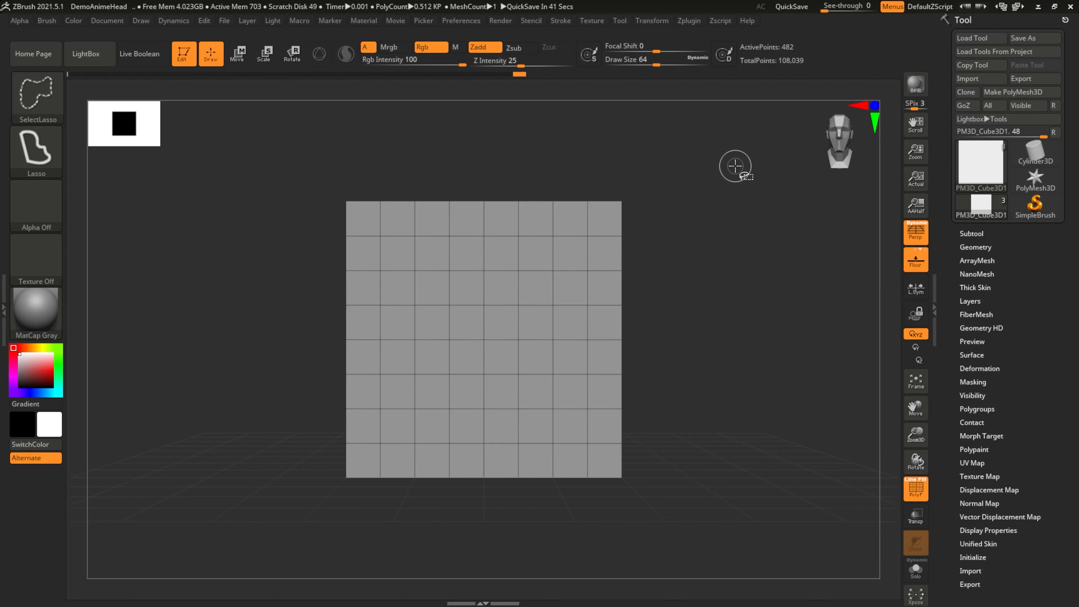
pyautogui.press('b')
pyautogui.click(268, 372)
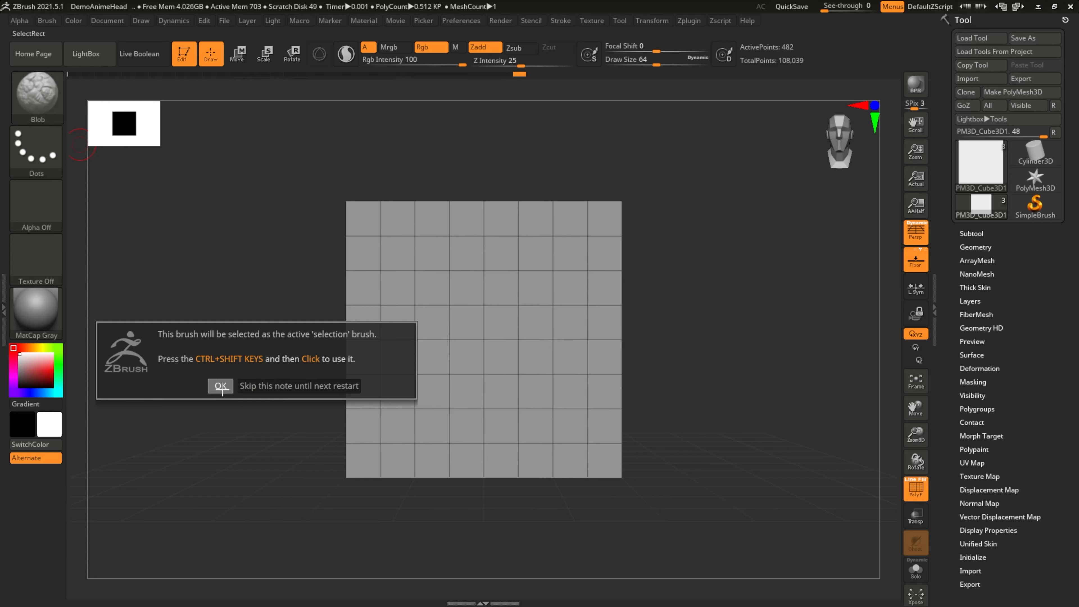
pyautogui.click(220, 385)
pyautogui.moveTo(550, 260)
pyautogui.mouseDown()
pyautogui.moveTo(405, 302)
pyautogui.moveTo(594, 174)
pyautogui.mouseUp()
pyautogui.keyDown('ctrl'); pyautogui.keyDown('shift'); pyautogui.moveTo(356, 198); pyautogui.dragTo(727, 357); pyautogui.keyUp('shift'); pyautogui.keyUp('ctrl')
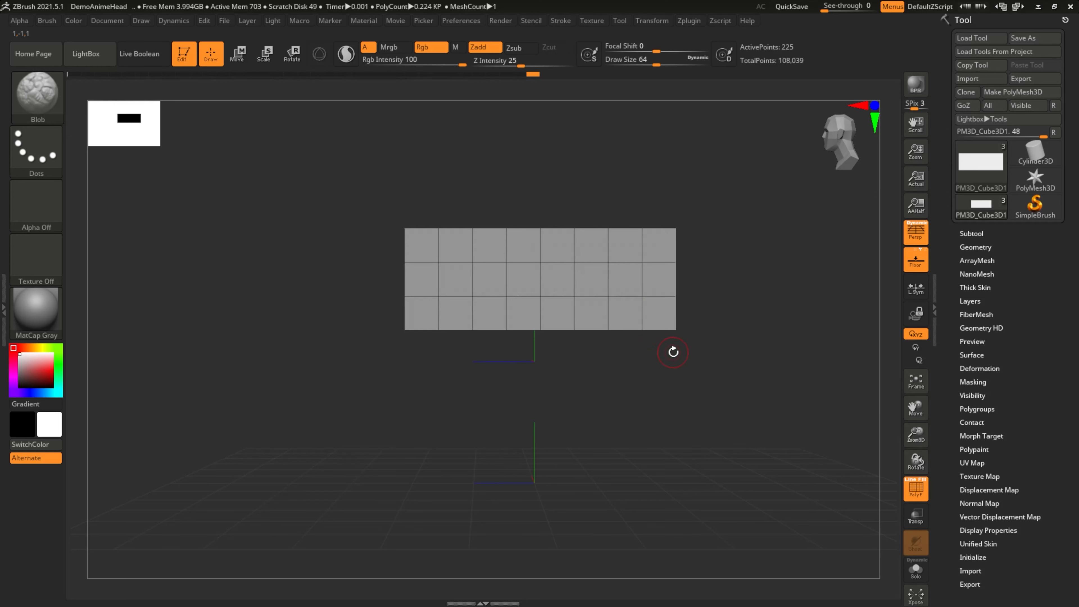
# - Undo the last hiding on the cube and switch the selection brush to SelectLasso
pyautogui.press('ctrl')
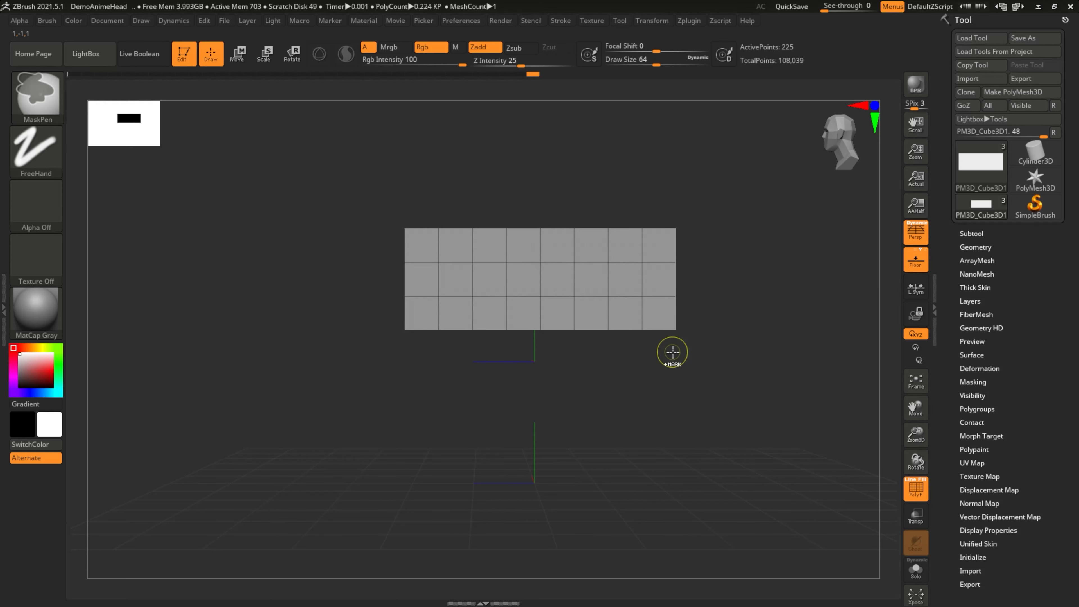
pyautogui.hotkey('ctrl', 'z')
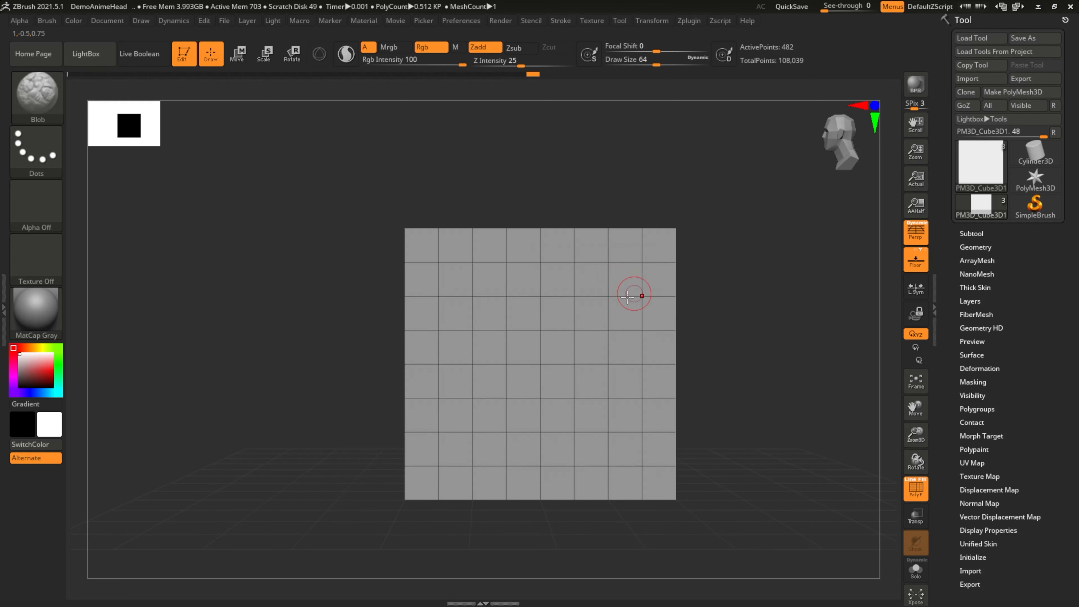
pyautogui.press('b')
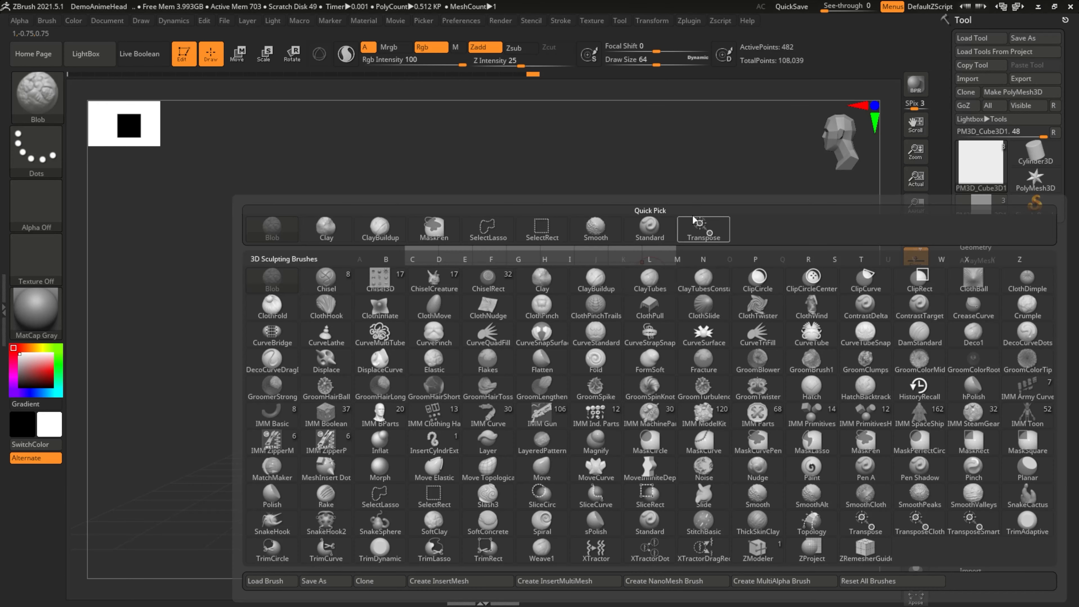
pyautogui.click(387, 508)
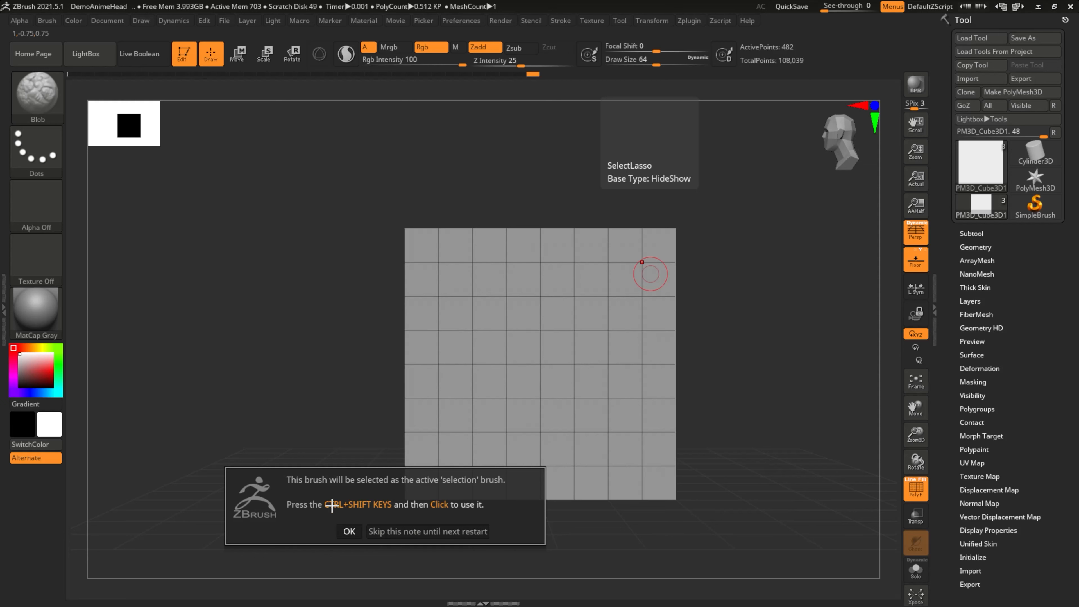
pyautogui.click(348, 532)
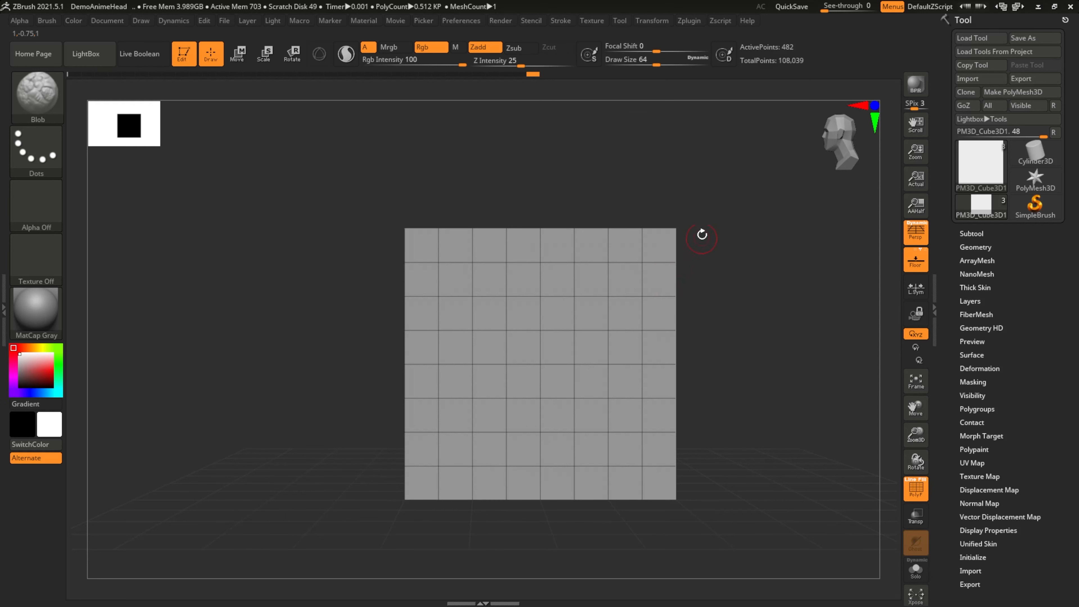
# - Isolate roughly the upper half of the cube with a freehand lasso selection and unhide the whole mesh
pyautogui.moveTo(752, 205)
pyautogui.keyDown('ctrl'); pyautogui.keyDown('shift'); pyautogui.mouseDown()
pyautogui.moveTo(395, 219)
pyautogui.moveTo(651, 391)
pyautogui.moveTo(818, 333)
pyautogui.mouseUp(); pyautogui.keyUp('shift'); pyautogui.keyUp('ctrl')
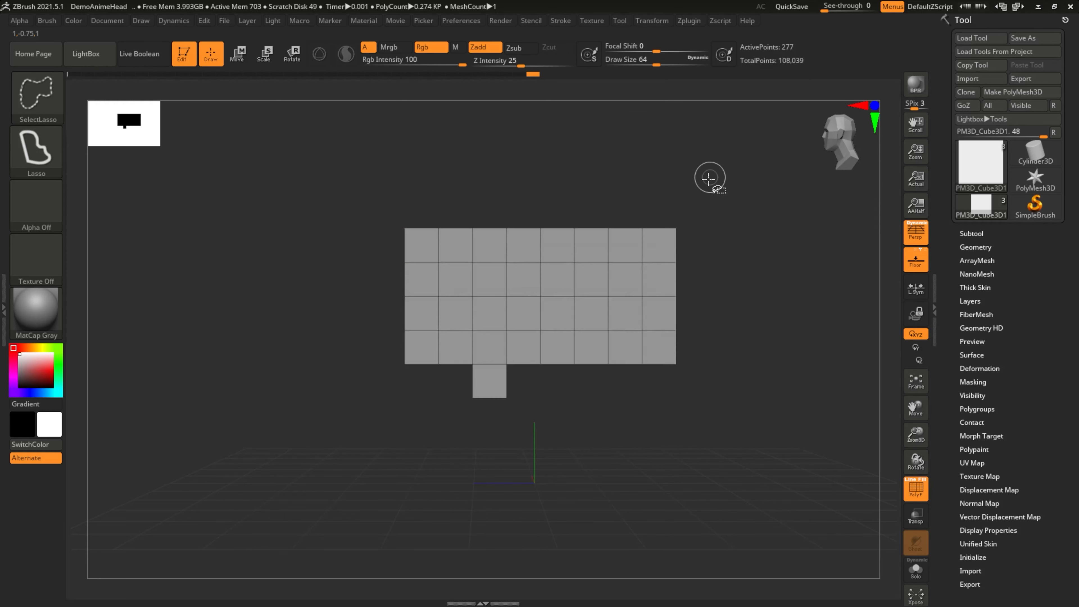
pyautogui.keyDown('ctrl'); pyautogui.keyDown('shift'); pyautogui.click(609, 310); pyautogui.keyUp('shift'); pyautogui.keyUp('ctrl')
pyautogui.hotkey('ctrl', 'z')
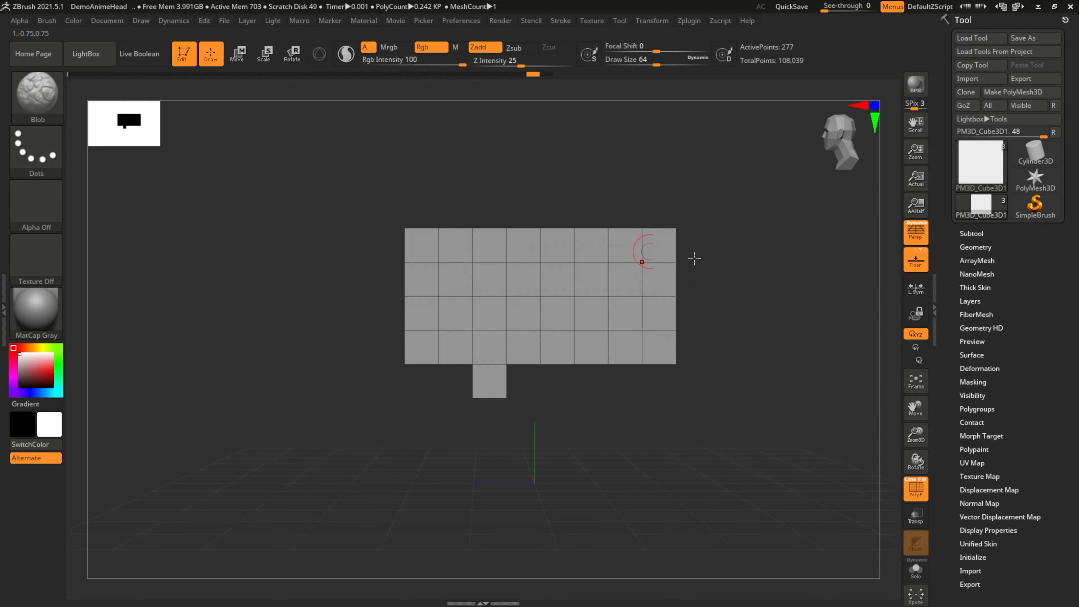
pyautogui.press('ctrl')
pyautogui.keyDown('ctrl'); pyautogui.keyDown('shift'); pyautogui.click(547, 185); pyautogui.keyUp('shift'); pyautogui.keyUp('ctrl')
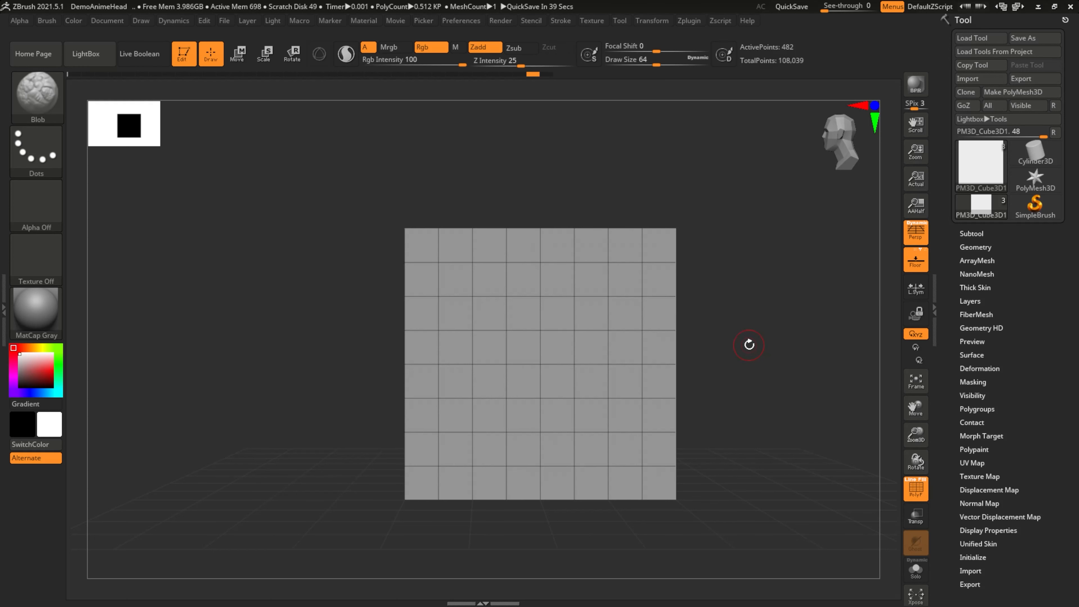
# - Isolate the cube's top three polygon rows from the side view with a SelectRect selection
pyautogui.moveTo(750, 346); pyautogui.dragTo(884, 266)
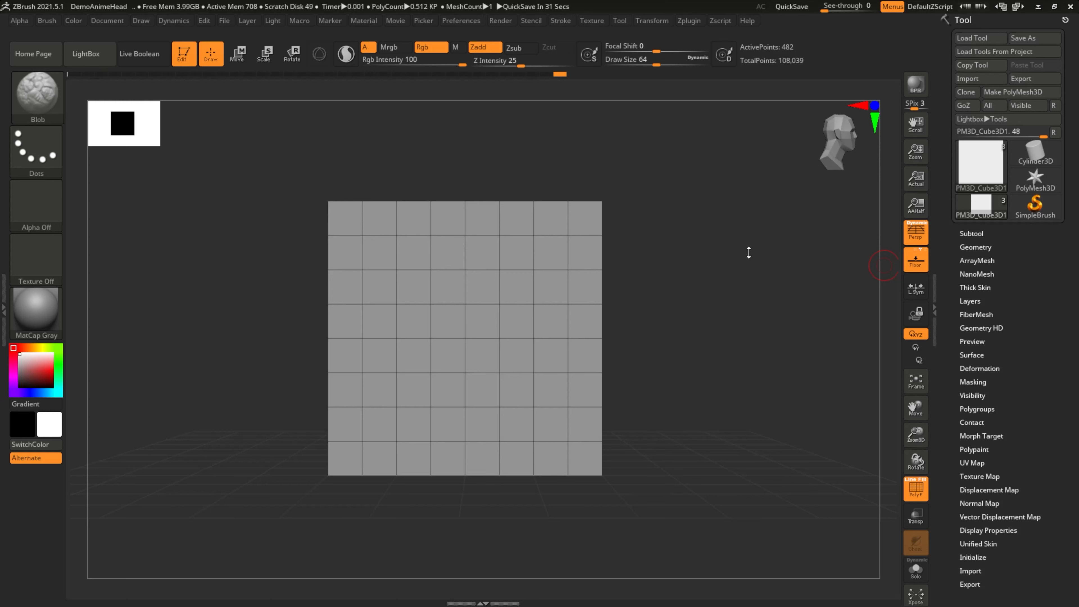
pyautogui.press('shift')
pyautogui.moveTo(669, 174)
pyautogui.keyDown('shift'); pyautogui.mouseDown()
pyautogui.moveTo(267, 356)
pyautogui.moveTo(285, 345)
pyautogui.mouseUp(); pyautogui.keyUp('shift')
pyautogui.moveTo(390, 359); pyautogui.dragTo(298, 170)
pyautogui.moveTo(376, 260)
pyautogui.keyDown('shift'); pyautogui.mouseDown()
pyautogui.moveTo(388, 241)
pyautogui.moveTo(339, 259)
pyautogui.moveTo(290, 253)
pyautogui.moveTo(367, 263)
pyautogui.mouseUp(); pyautogui.keyUp('shift')
pyautogui.hotkey('ctrl', 'shift')
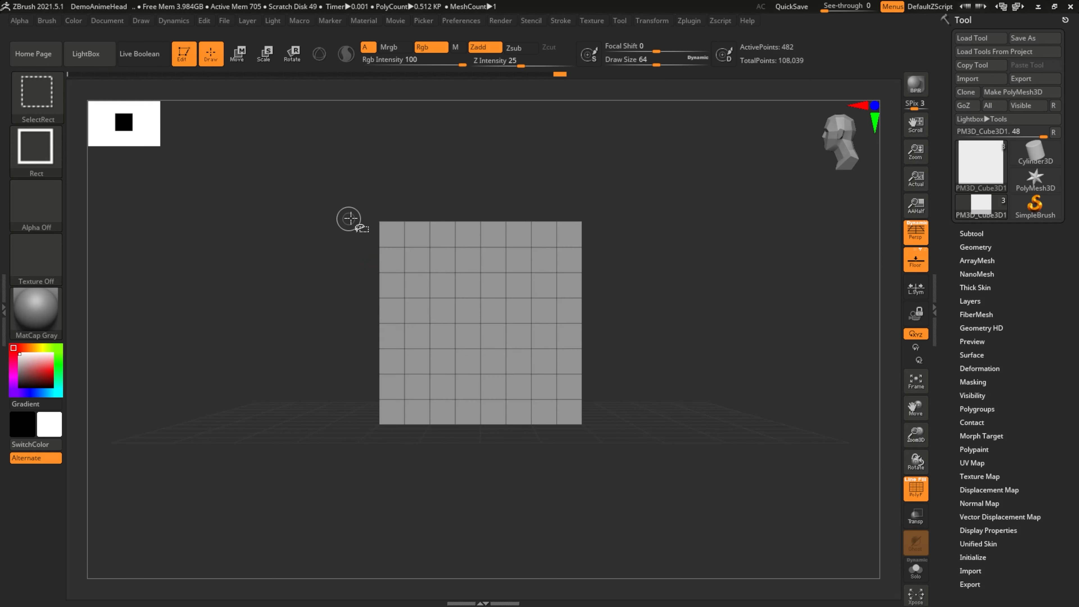
pyautogui.keyDown('ctrl'); pyautogui.keyDown('shift'); pyautogui.moveTo(331, 190); pyautogui.dragTo(646, 316); pyautogui.keyUp('shift'); pyautogui.keyUp('ctrl')
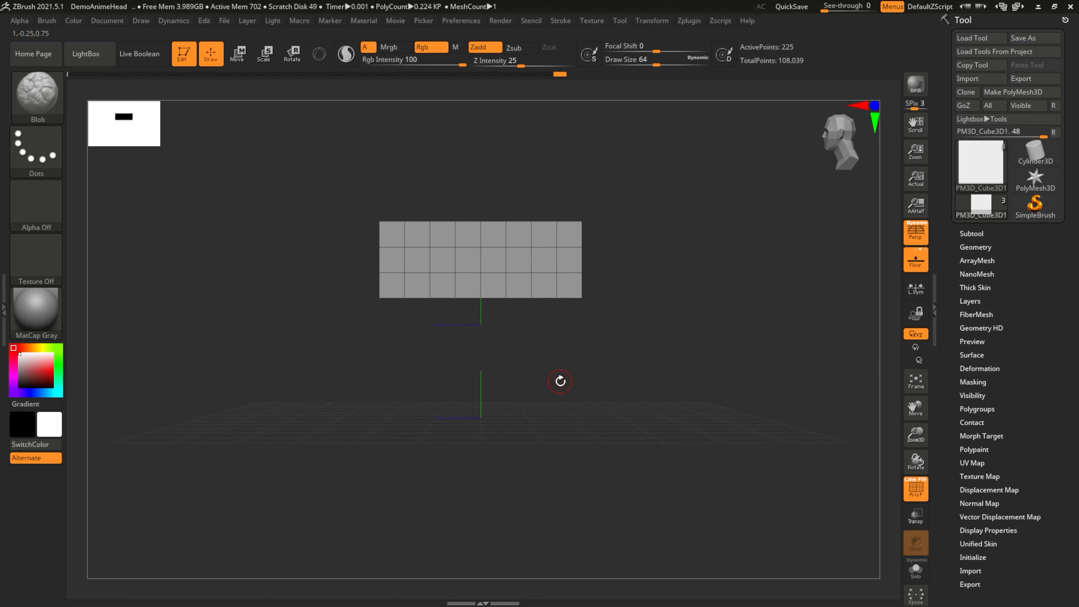
# - Invert the cube's visible and hidden parts twice, and unhide the whole cube
pyautogui.keyDown('ctrl'); pyautogui.keyDown('shift'); pyautogui.click(548, 287); pyautogui.keyUp('shift'); pyautogui.keyUp('ctrl')
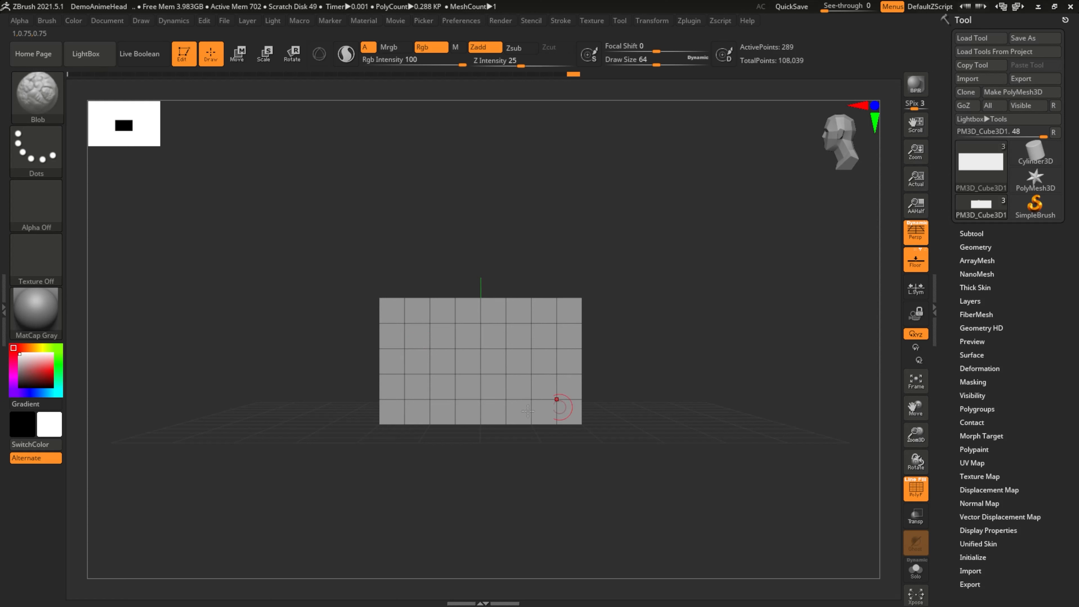
pyautogui.hotkey('ctrl', 'shift')
pyautogui.keyDown('ctrl'); pyautogui.keyDown('shift'); pyautogui.click(549, 339); pyautogui.keyUp('shift'); pyautogui.keyUp('ctrl')
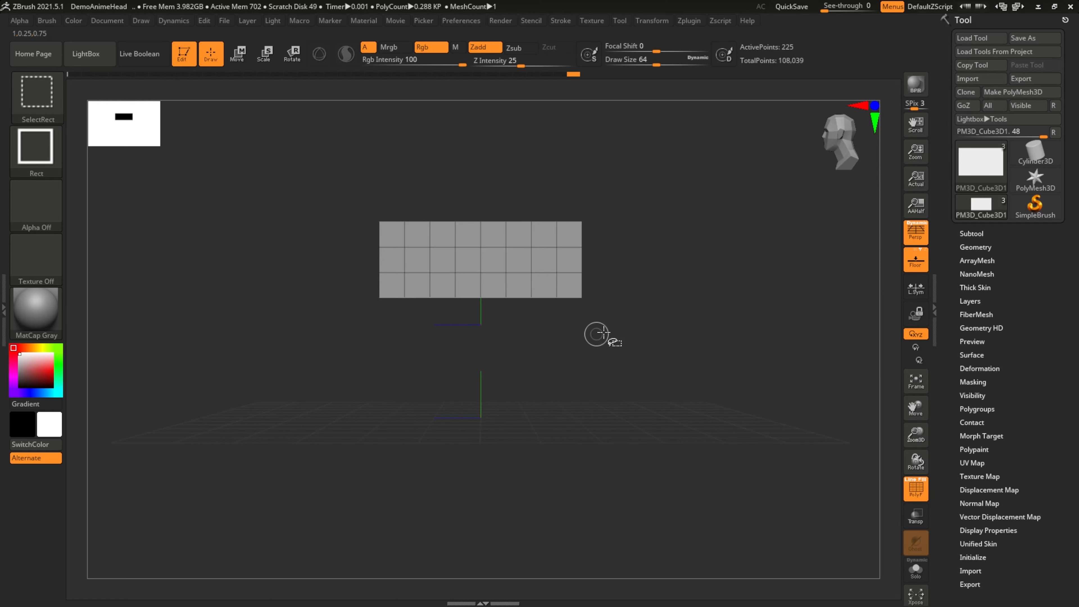
pyautogui.keyDown('ctrl'); pyautogui.keyDown('shift'); pyautogui.click(639, 332); pyautogui.keyUp('shift'); pyautogui.keyUp('ctrl')
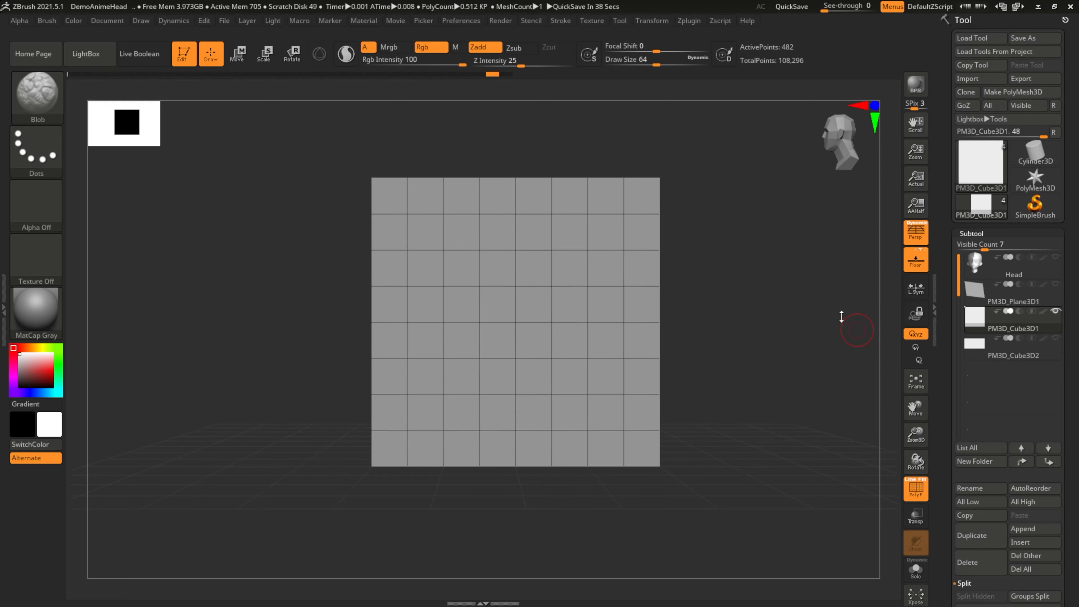
# - Isolate the cube's top three polygon rows and split the hidden portion into its own subtool with Split Hidden
pyautogui.moveTo(296, 145)
pyautogui.mouseDown()
pyautogui.moveTo(290, 160)
pyautogui.moveTo(350, 151)
pyautogui.moveTo(338, 165)
pyautogui.moveTo(633, 260)
pyautogui.moveTo(736, 307)
pyautogui.mouseUp()
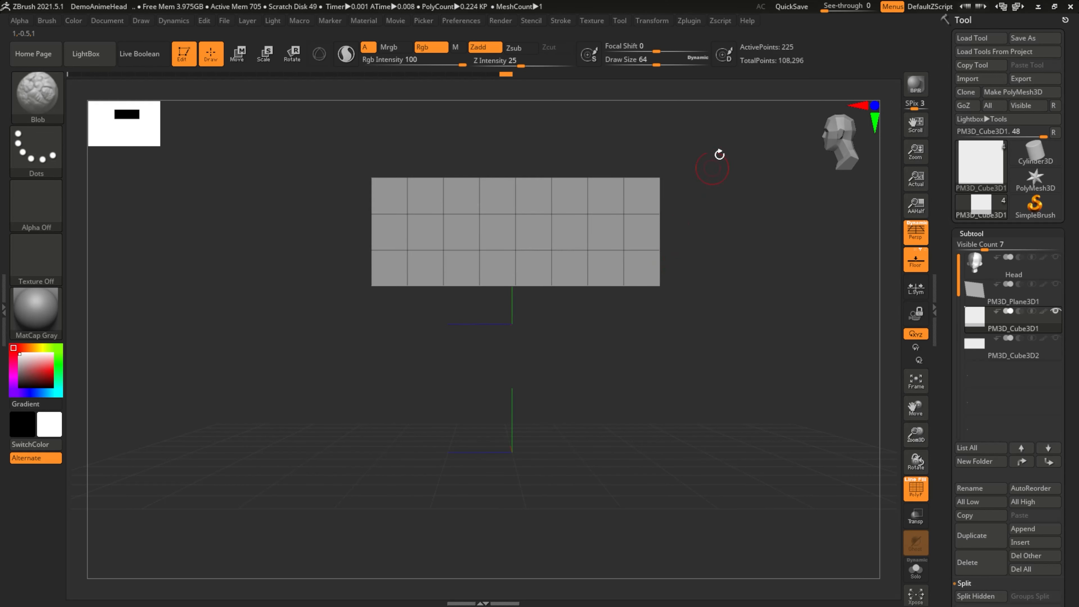
pyautogui.click(621, 22)
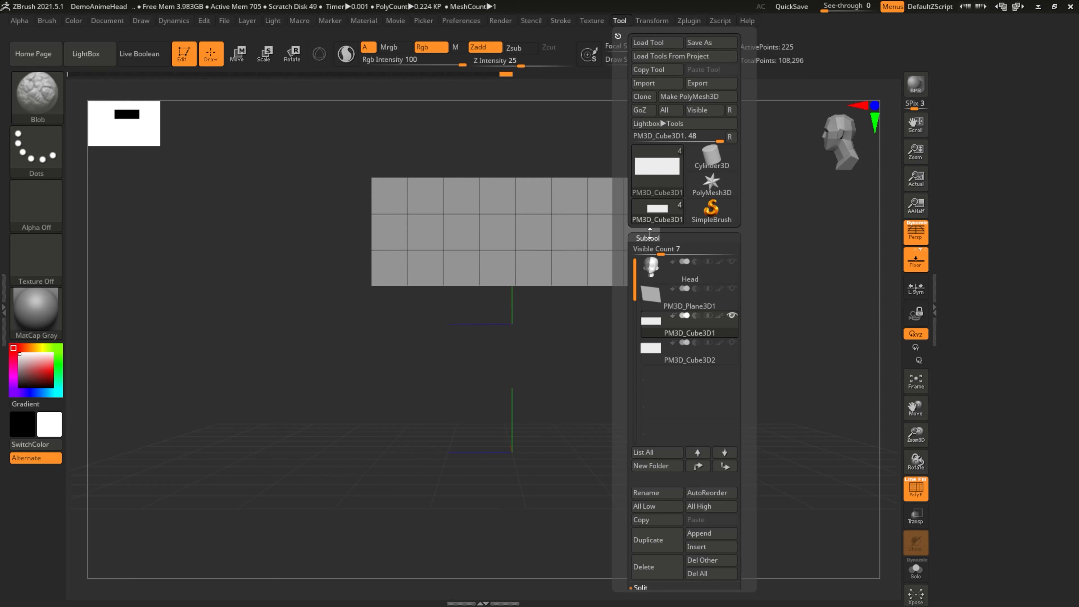
pyautogui.scroll(-3, 745, 425)
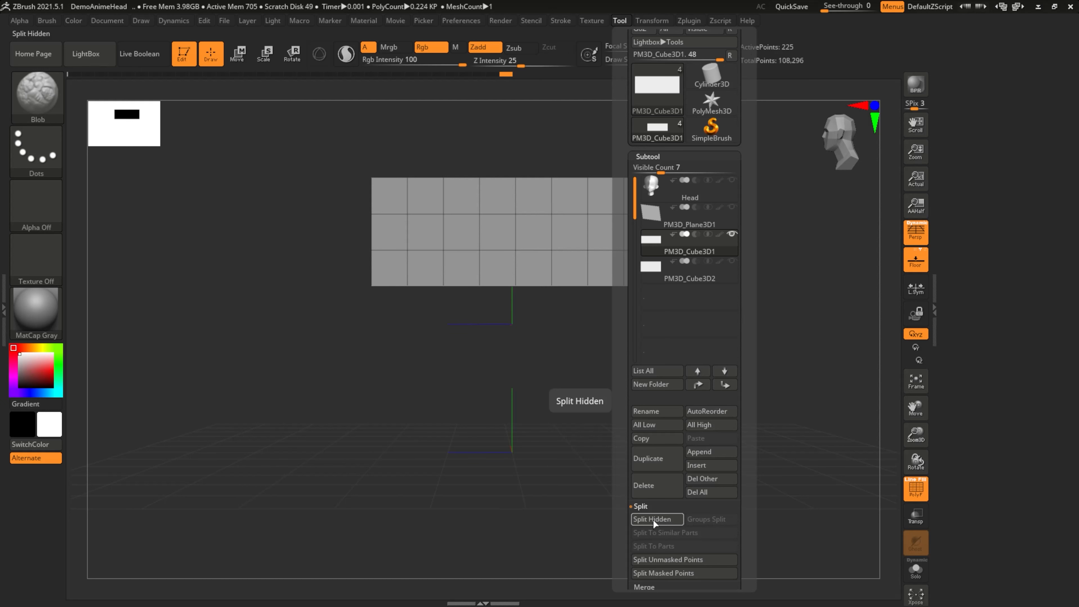
pyautogui.click(654, 519)
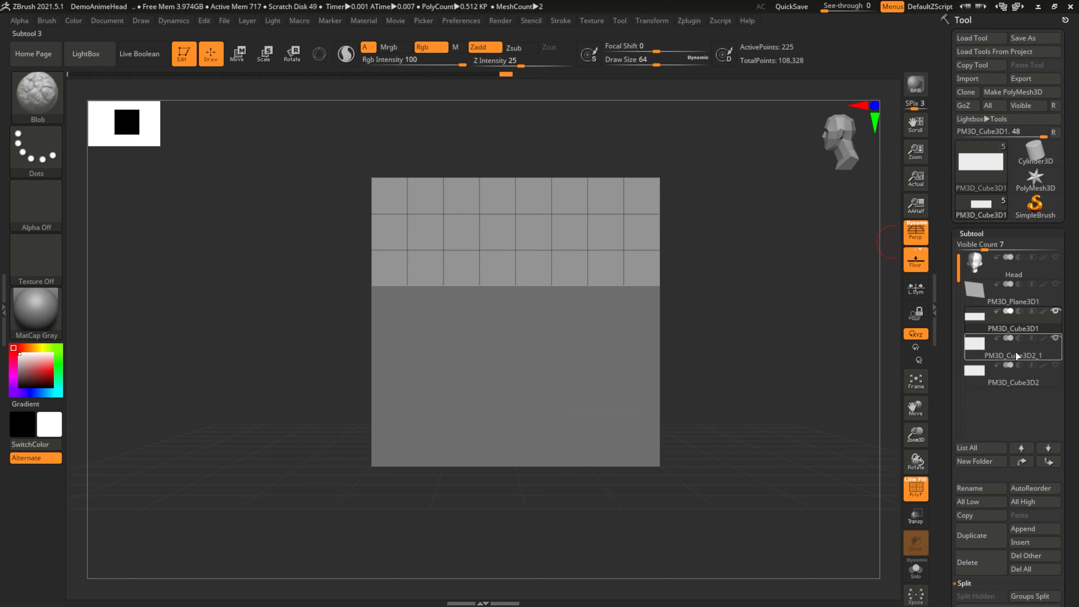
pyautogui.moveTo(1033, 366)
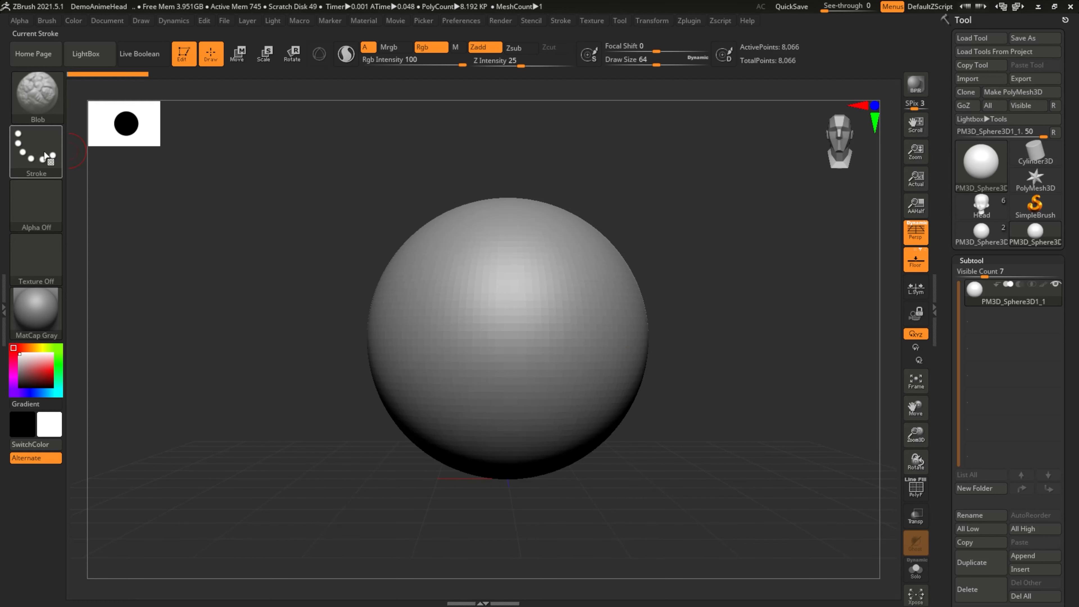
# - Switch the selection brush to SelectLasso and isolate a curved section on one side of the sphere from the side view
pyautogui.click(37, 93)
pyautogui.click(213, 380)
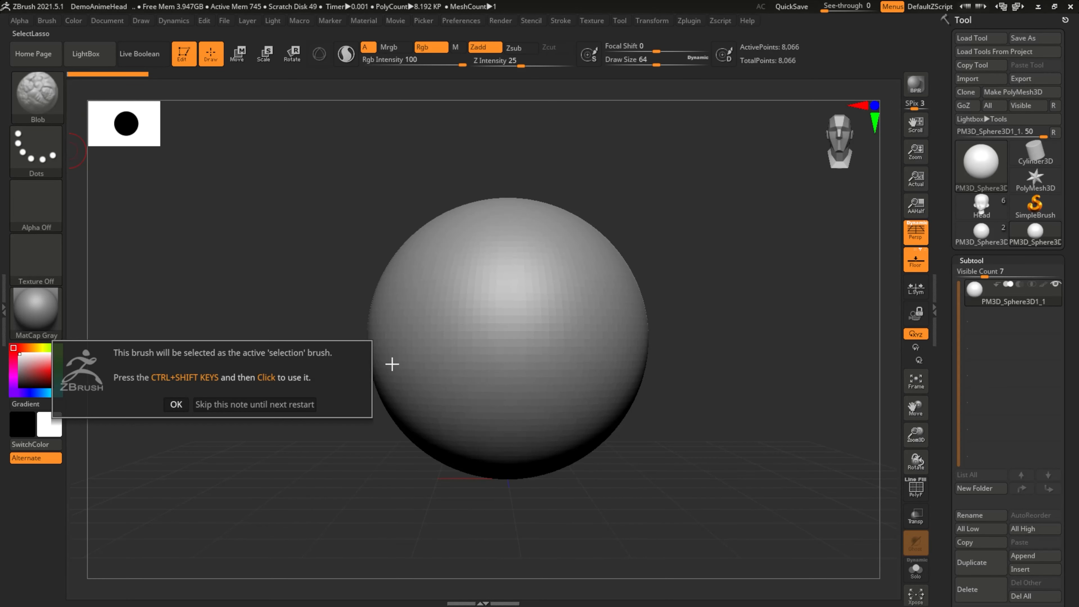
pyautogui.click(175, 406)
pyautogui.keyDown('shift'); pyautogui.moveTo(590, 195); pyautogui.dragTo(477, 284); pyautogui.keyUp('shift')
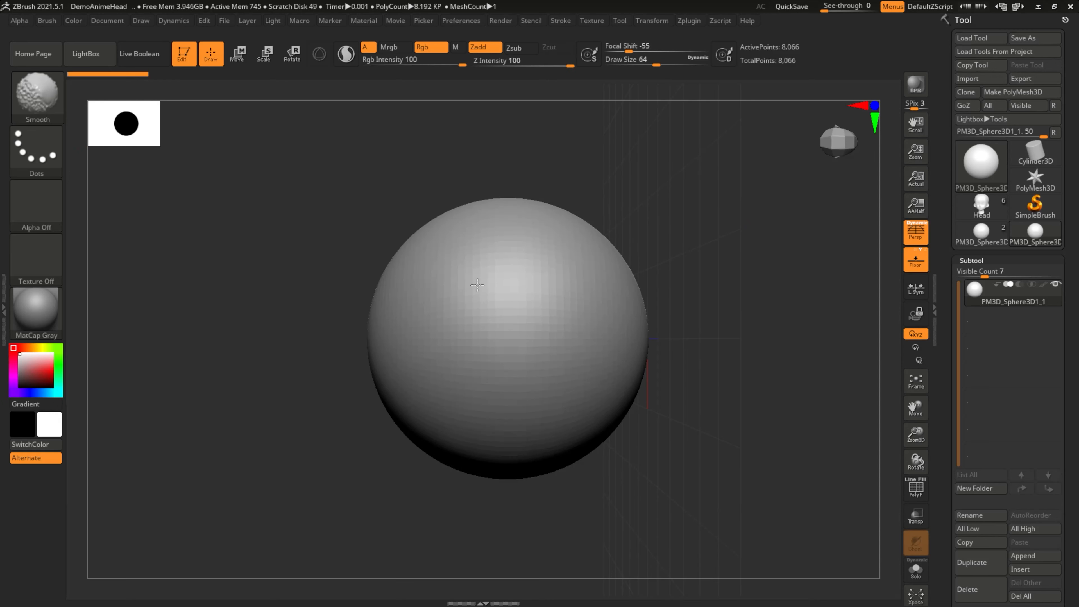
pyautogui.moveTo(749, 159)
pyautogui.mouseDown()
pyautogui.moveTo(747, 248)
pyautogui.moveTo(700, 267)
pyautogui.moveTo(723, 340)
pyautogui.mouseUp()
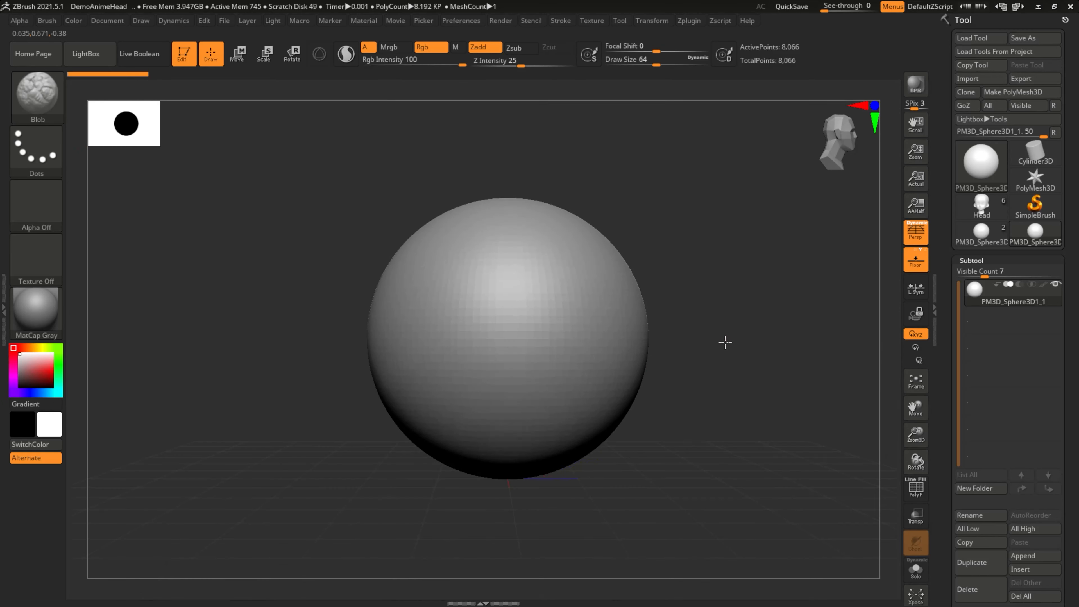
pyautogui.hotkey('ctrl', 'shift')
pyautogui.moveTo(649, 213)
pyautogui.keyDown('ctrl'); pyautogui.keyDown('shift'); pyautogui.mouseDown()
pyautogui.moveTo(528, 212)
pyautogui.moveTo(555, 349)
pyautogui.moveTo(761, 411)
pyautogui.mouseUp(); pyautogui.keyUp('shift'); pyautogui.keyUp('ctrl')
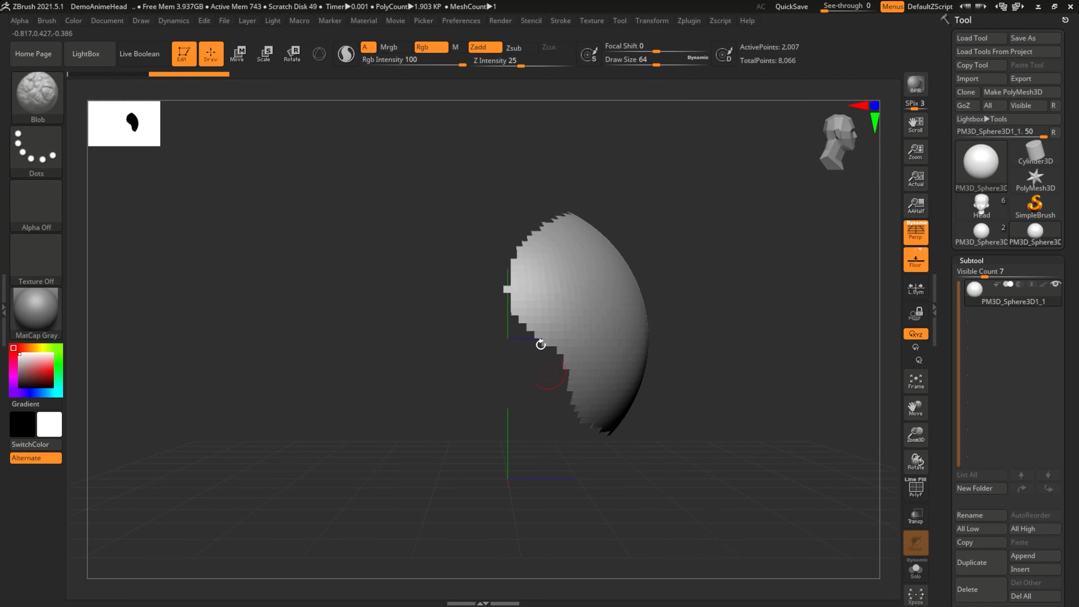
# - Split the hidden part of the sphere into a separate subtool with Split Hidden
pyautogui.moveTo(989, 304)
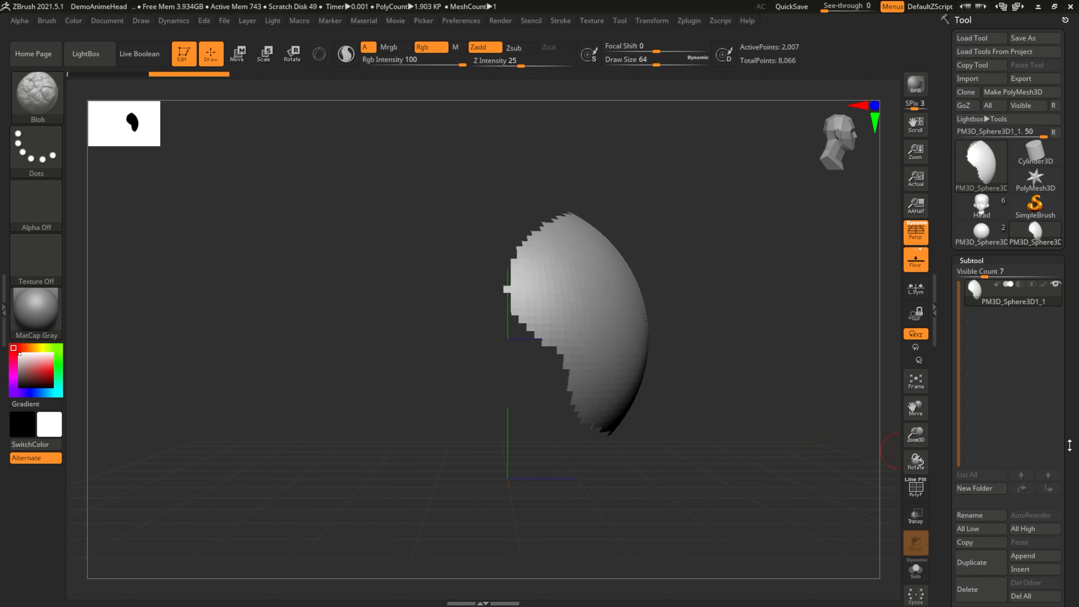
pyautogui.scroll(-6, 1070, 445)
pyautogui.moveTo(1072, 348); pyautogui.dragTo(1066, 384)
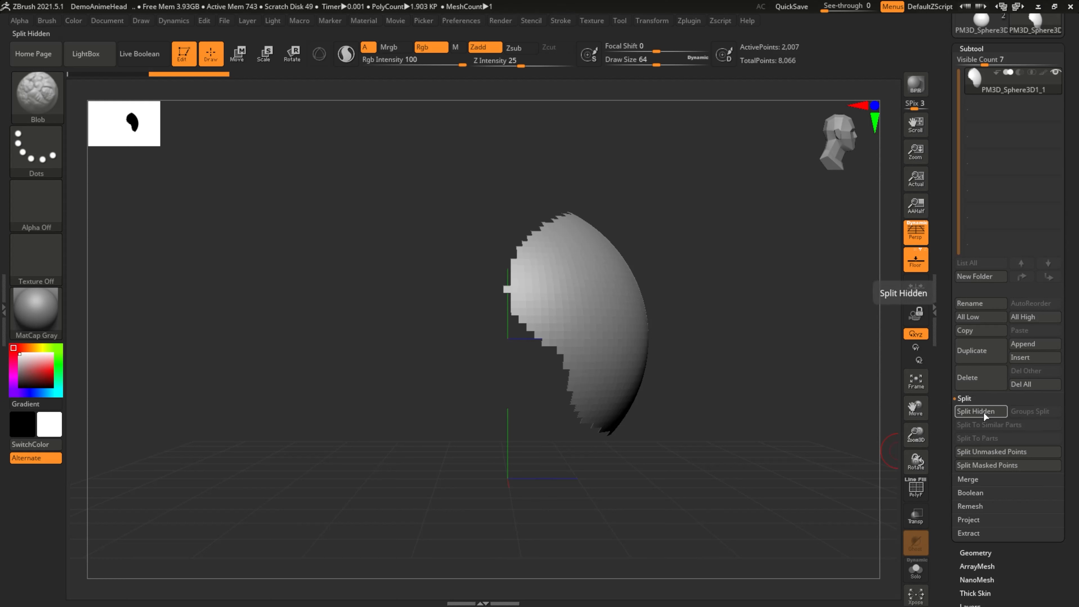
pyautogui.click(964, 416)
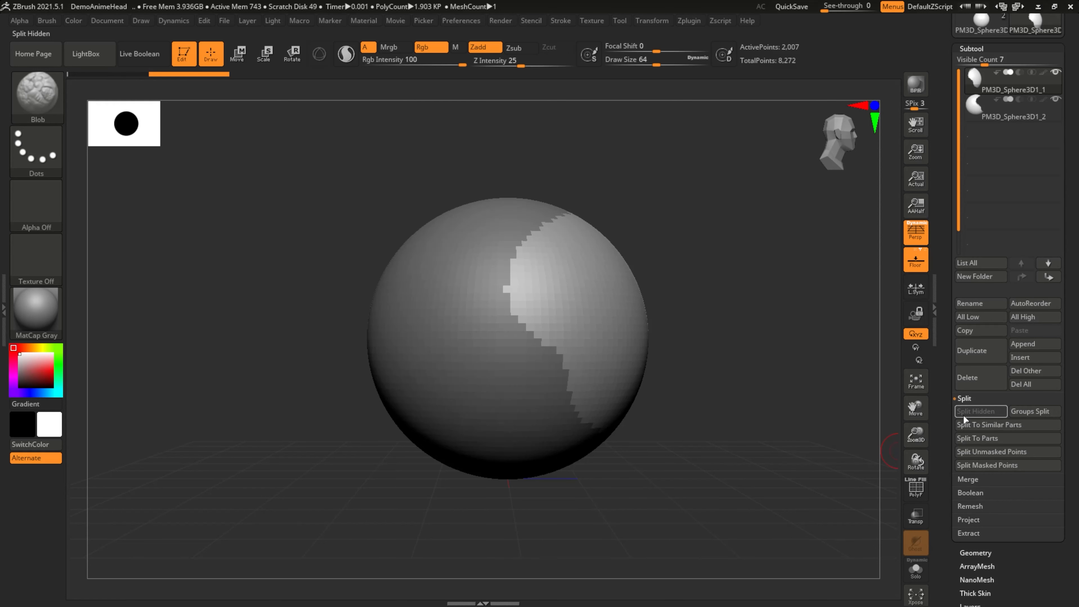
# - Examine the larger sphere piece with the smaller one hidden, and make the smaller piece visible and active again
pyautogui.moveTo(977, 83)
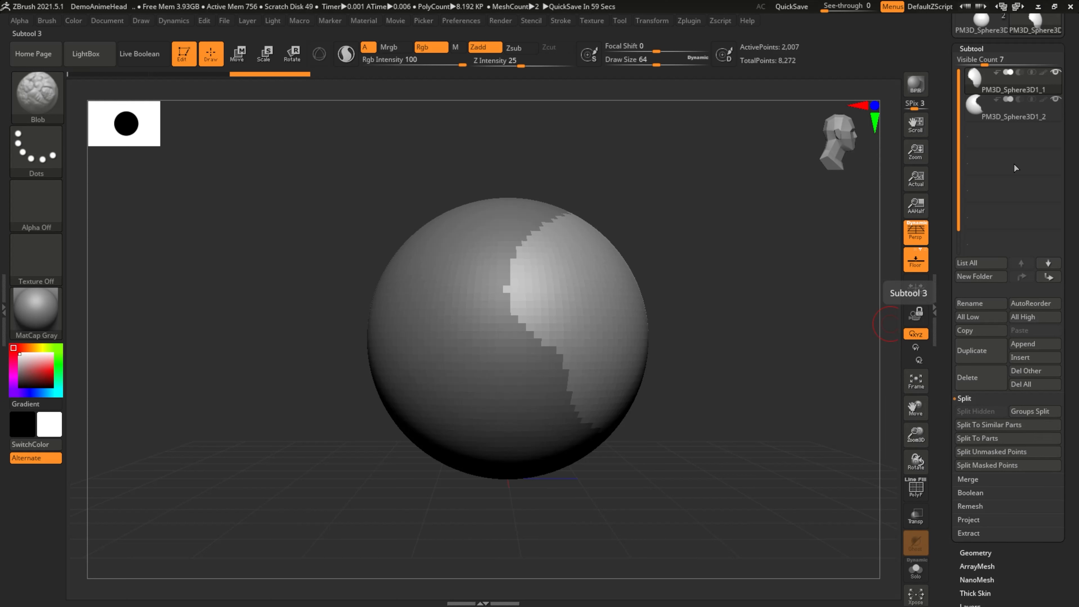
pyautogui.moveTo(1058, 73)
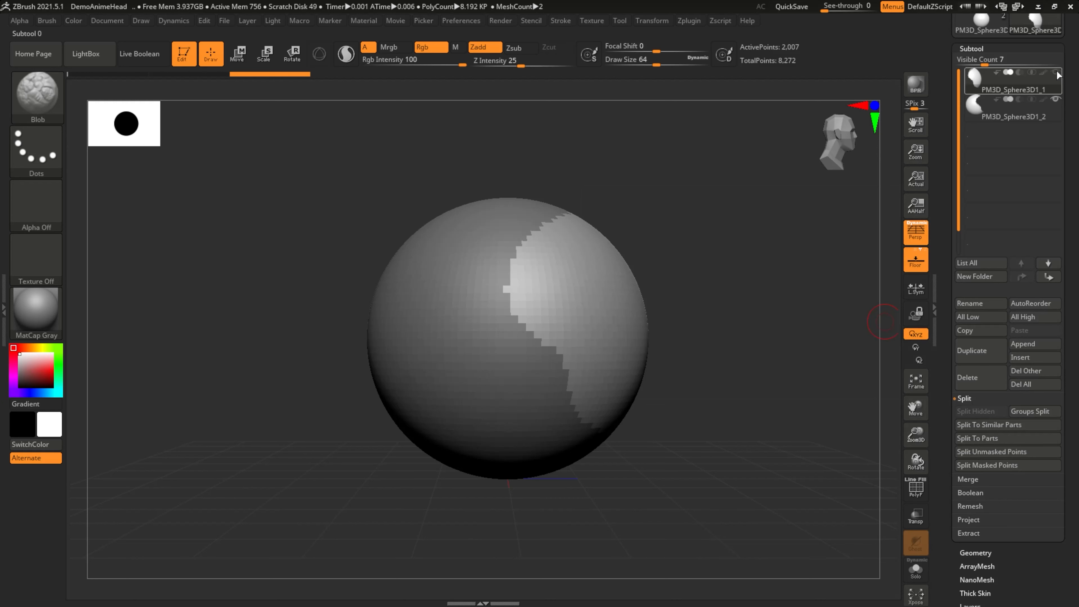
pyautogui.click(1037, 106)
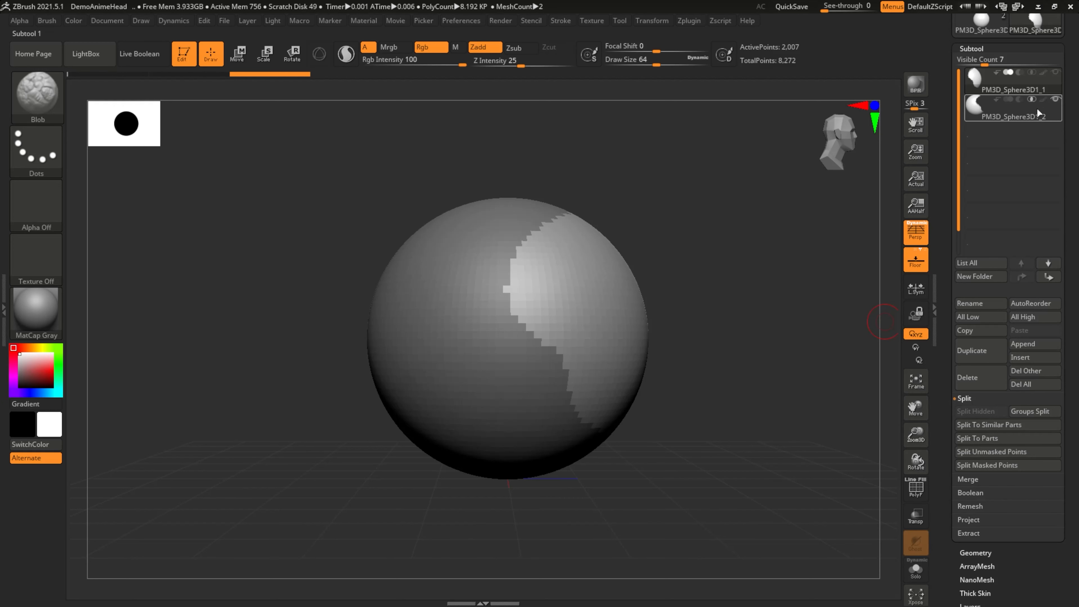
pyautogui.click(1038, 108)
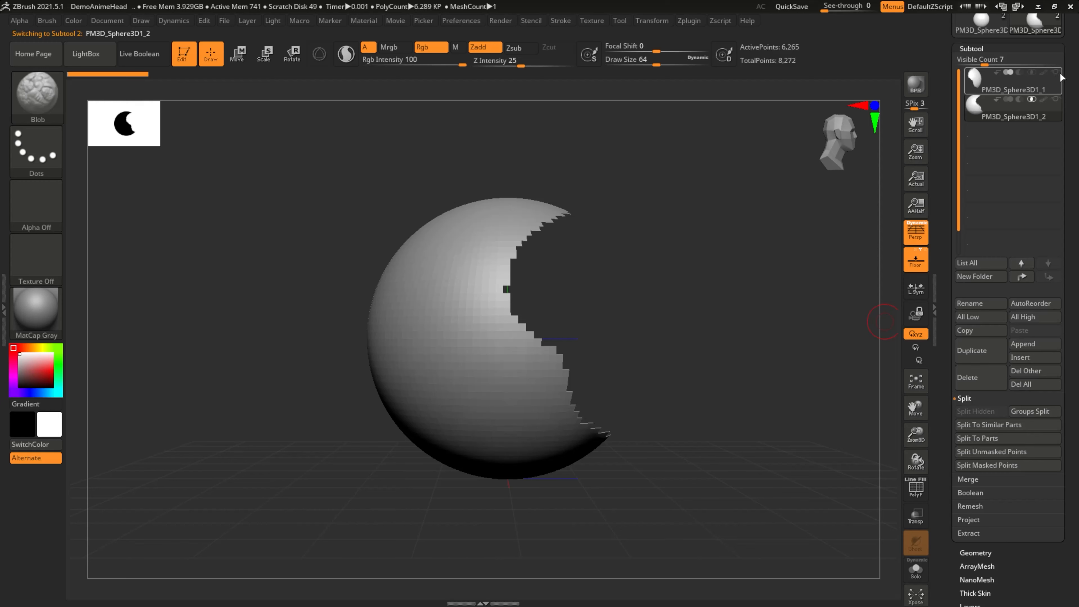
pyautogui.click(1056, 72)
pyautogui.keyDown('alt'); pyautogui.click(615, 287); pyautogui.keyUp('alt')
pyautogui.moveTo(693, 300)
pyautogui.mouseDown()
pyautogui.moveTo(714, 304)
pyautogui.moveTo(680, 307)
pyautogui.moveTo(706, 308)
pyautogui.mouseUp()
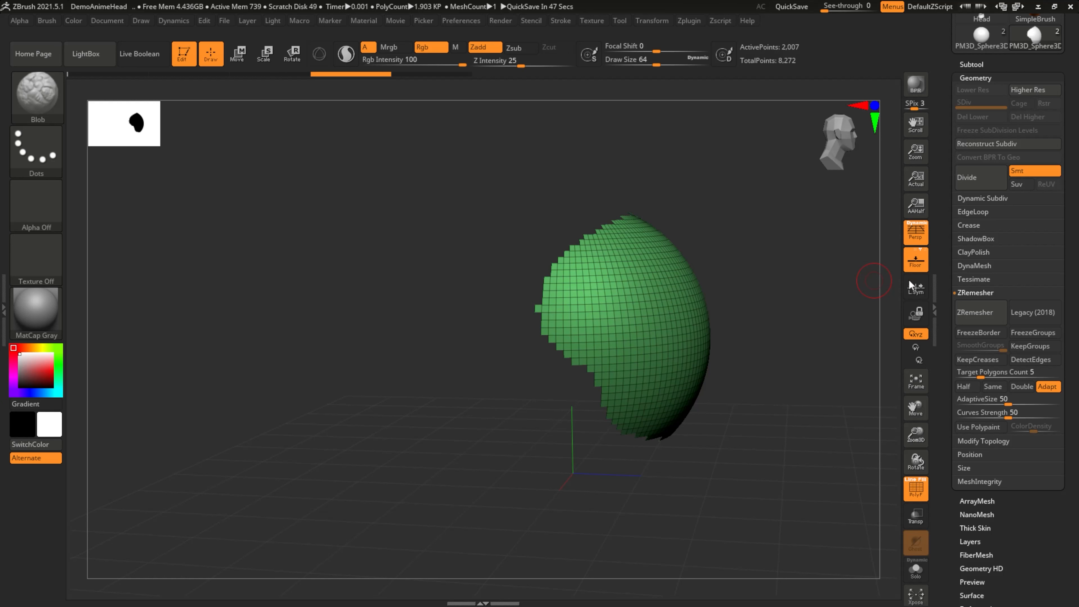
# - Set ZRemesher's Target Polygons Count to 4.14206 and remesh the smaller sphere piece
pyautogui.moveTo(764, 405)
pyautogui.mouseDown()
pyautogui.moveTo(761, 378)
pyautogui.moveTo(767, 388)
pyautogui.mouseUp()
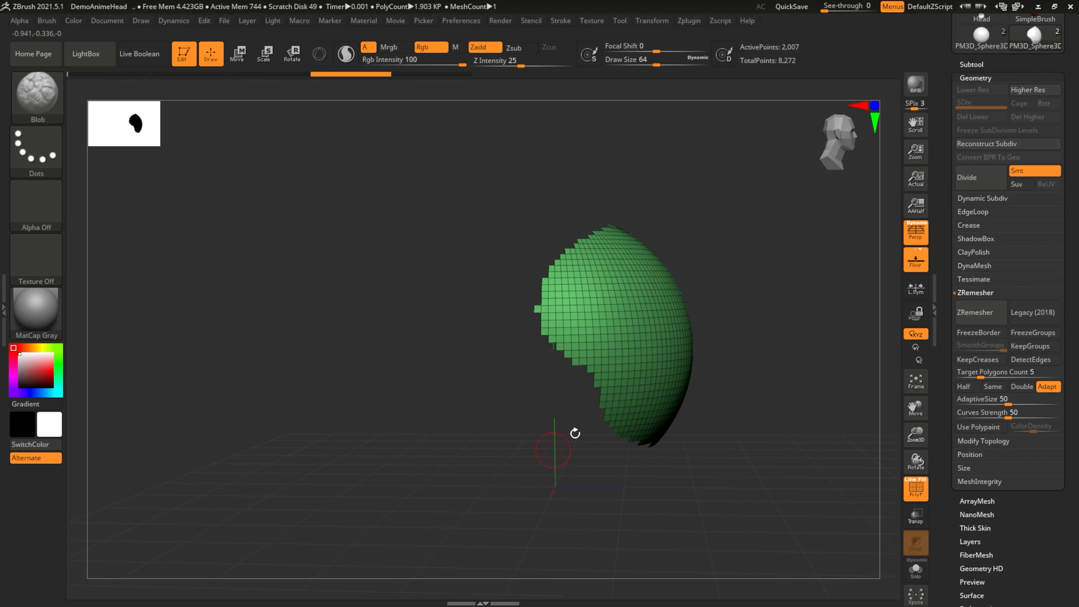
pyautogui.moveTo(802, 355); pyautogui.dragTo(763, 367)
pyautogui.moveTo(780, 422); pyautogui.dragTo(788, 423)
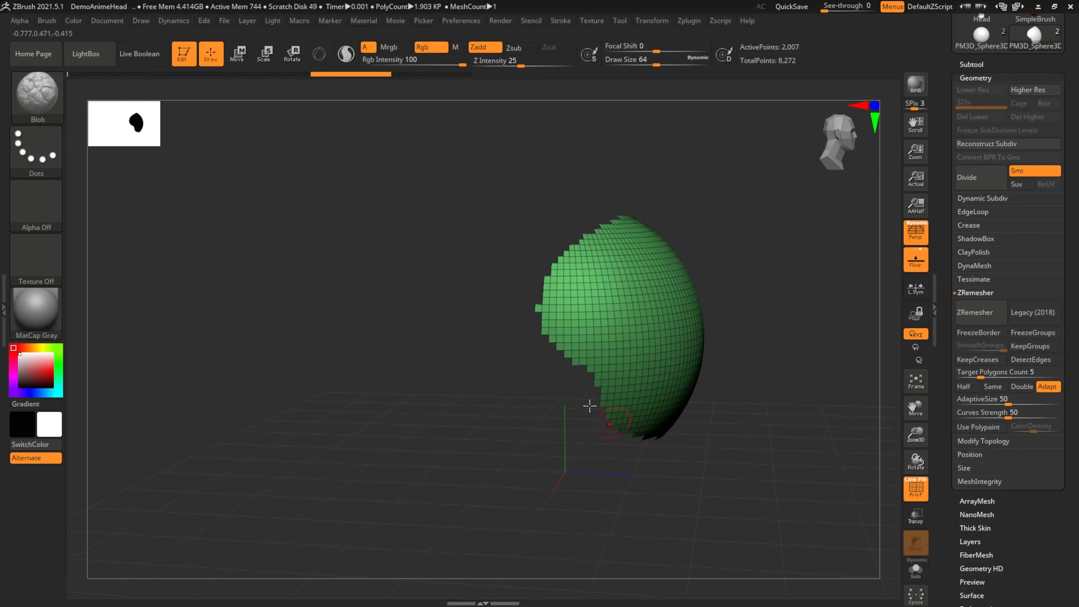
pyautogui.moveTo(981, 376); pyautogui.dragTo(980, 376)
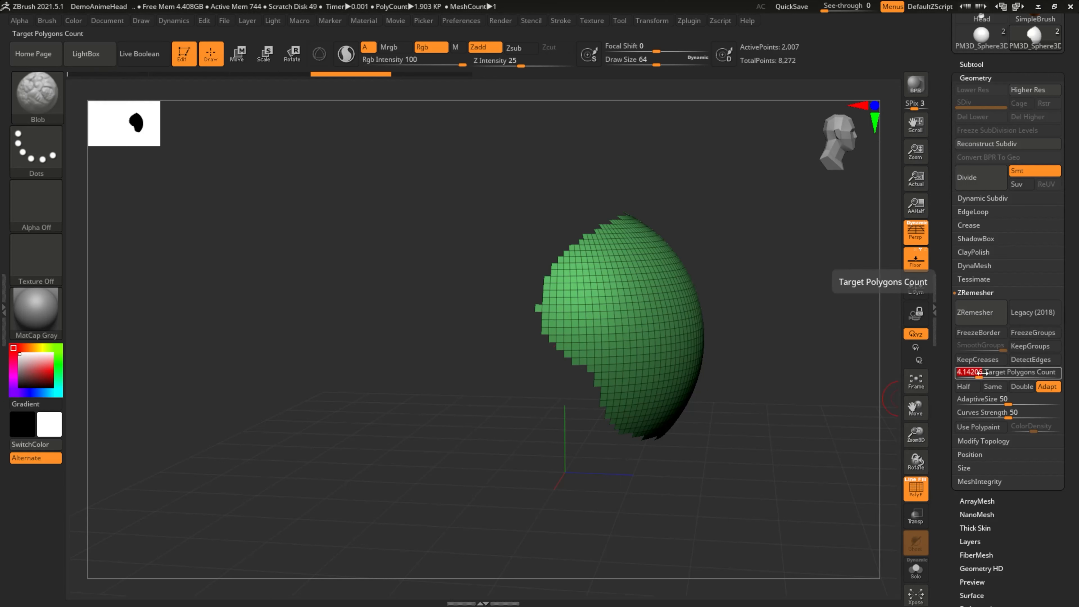
pyautogui.click(987, 321)
pyautogui.moveTo(759, 346); pyautogui.dragTo(774, 365)
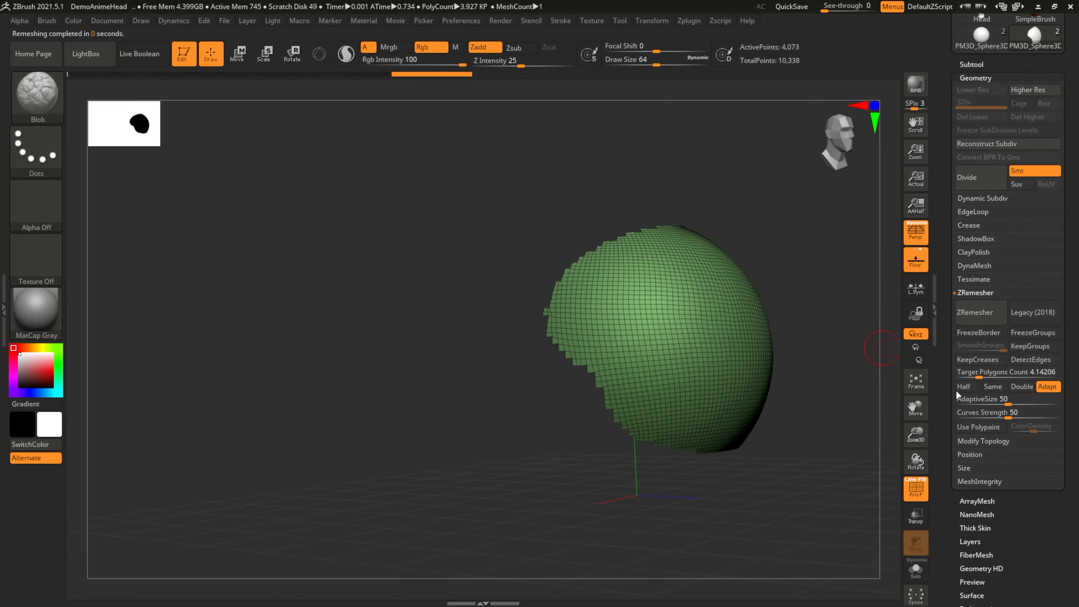
pyautogui.moveTo(819, 367); pyautogui.dragTo(835, 369)
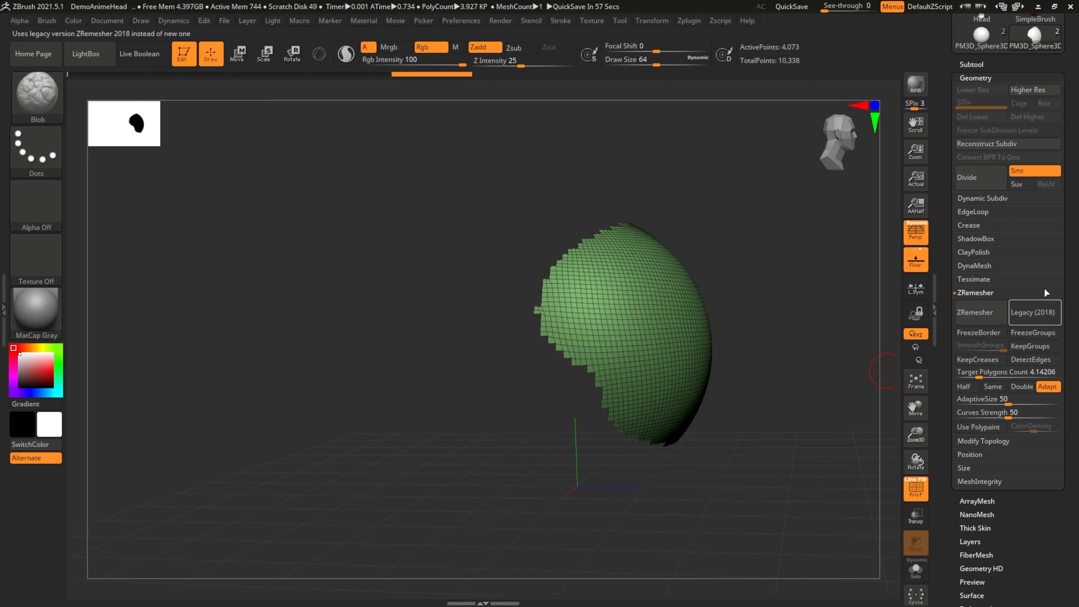
# - Insert a new Sphere3D as a subtool below the remeshed sphere piece
pyautogui.scroll(5, 1004, 280)
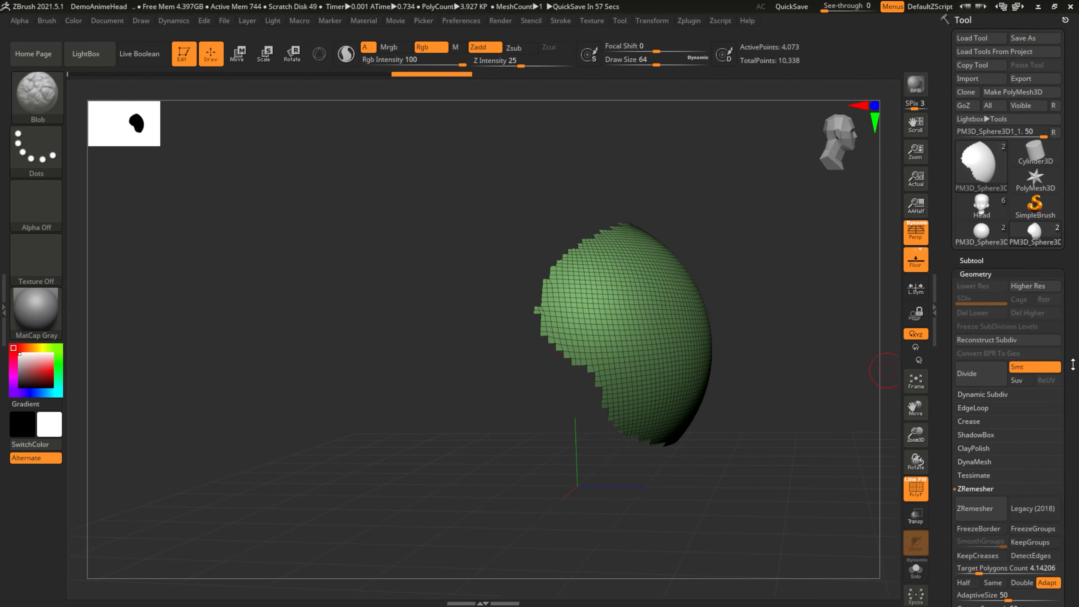
pyautogui.click(984, 260)
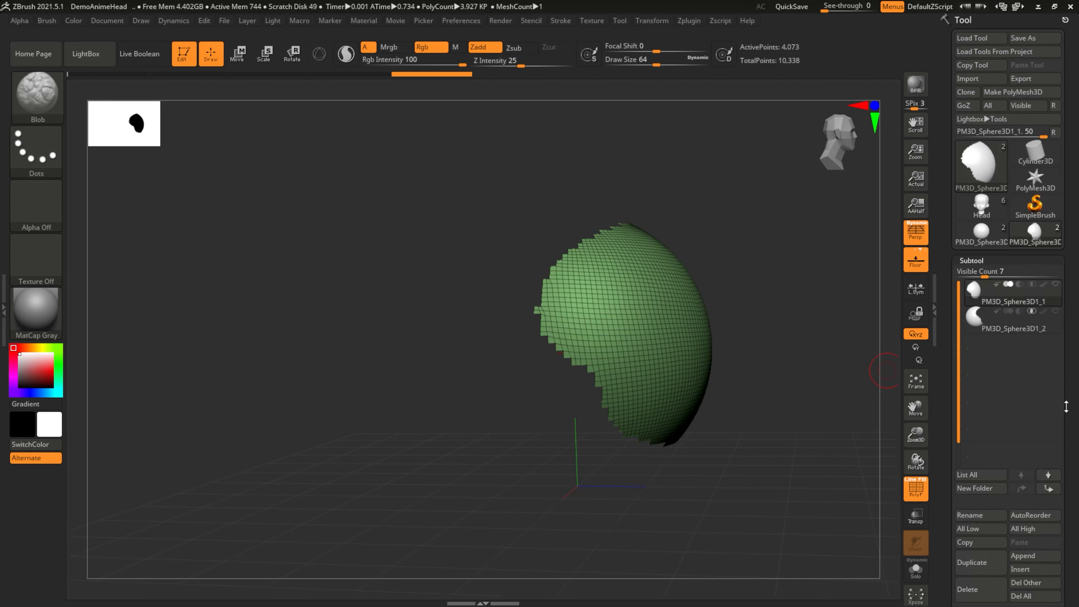
pyautogui.scroll(-2, 1075, 429)
pyautogui.click(1032, 536)
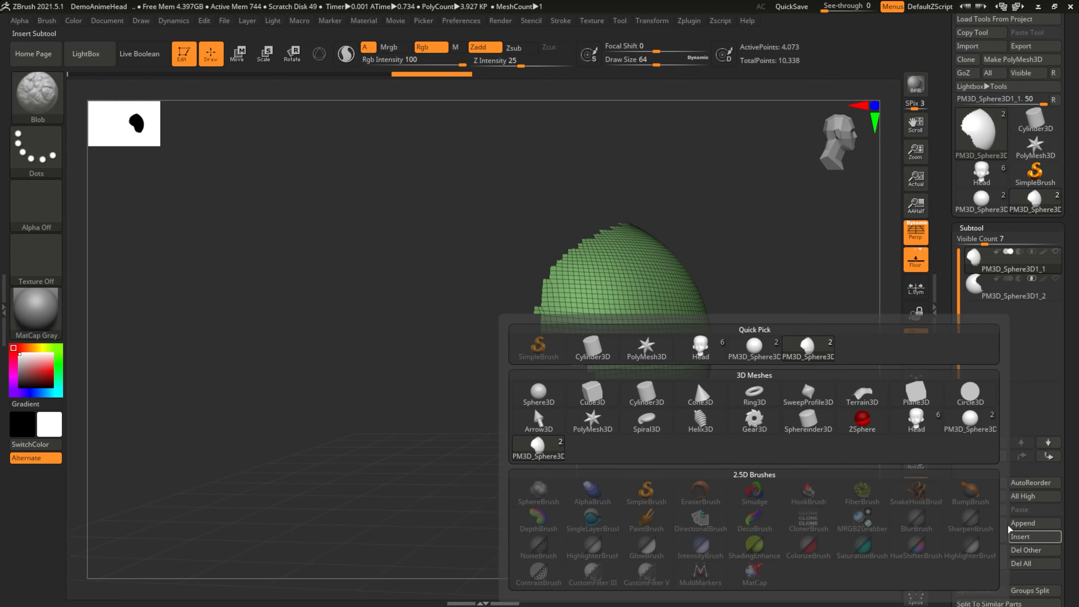
pyautogui.click(536, 392)
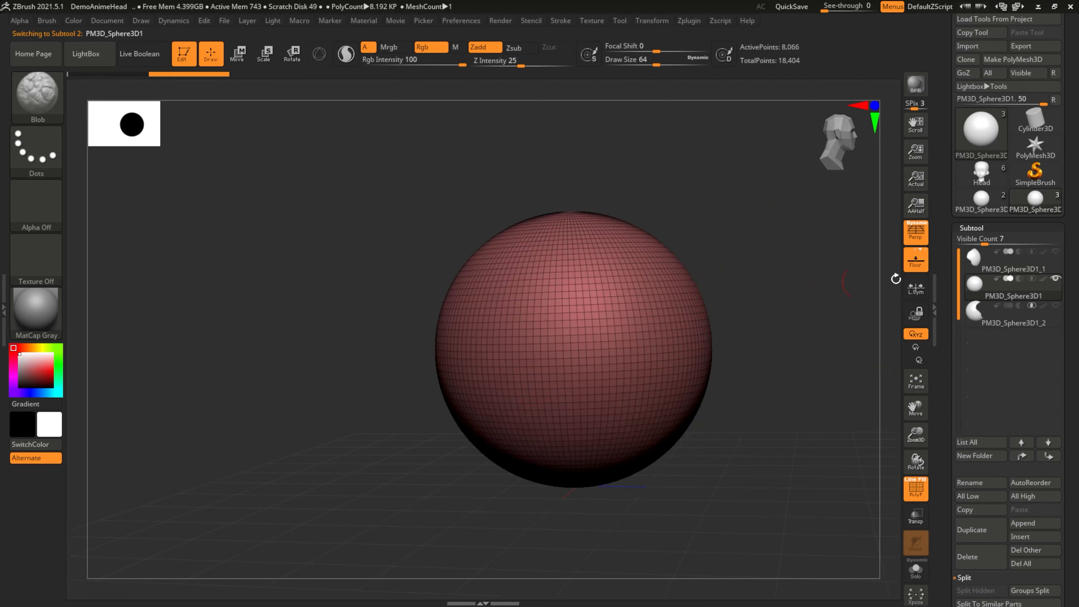
# - Isolate a slanted cap at the top of the new sphere with a freehand lasso selection
pyautogui.moveTo(778, 293)
pyautogui.keyDown('alt'); pyautogui.mouseDown()
pyautogui.moveTo(757, 301)
pyautogui.moveTo(738, 346)
pyautogui.mouseUp(); pyautogui.keyUp('alt')
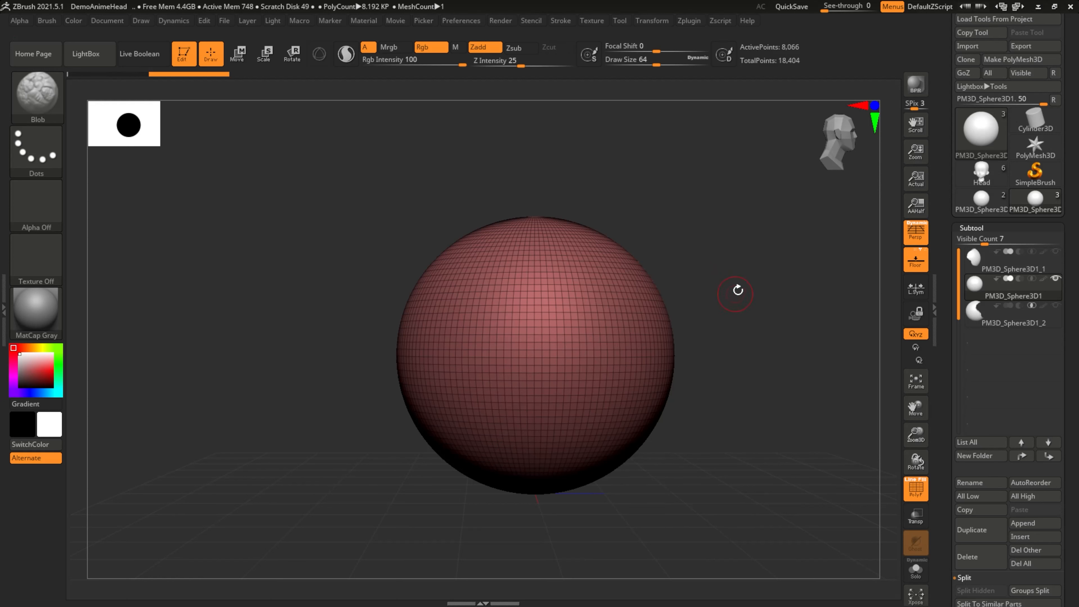
pyautogui.moveTo(655, 172)
pyautogui.keyDown('ctrl'); pyautogui.keyDown('shift'); pyautogui.mouseDown()
pyautogui.moveTo(451, 244)
pyautogui.moveTo(687, 355)
pyautogui.moveTo(746, 183)
pyautogui.mouseUp(); pyautogui.keyUp('shift'); pyautogui.keyUp('ctrl')
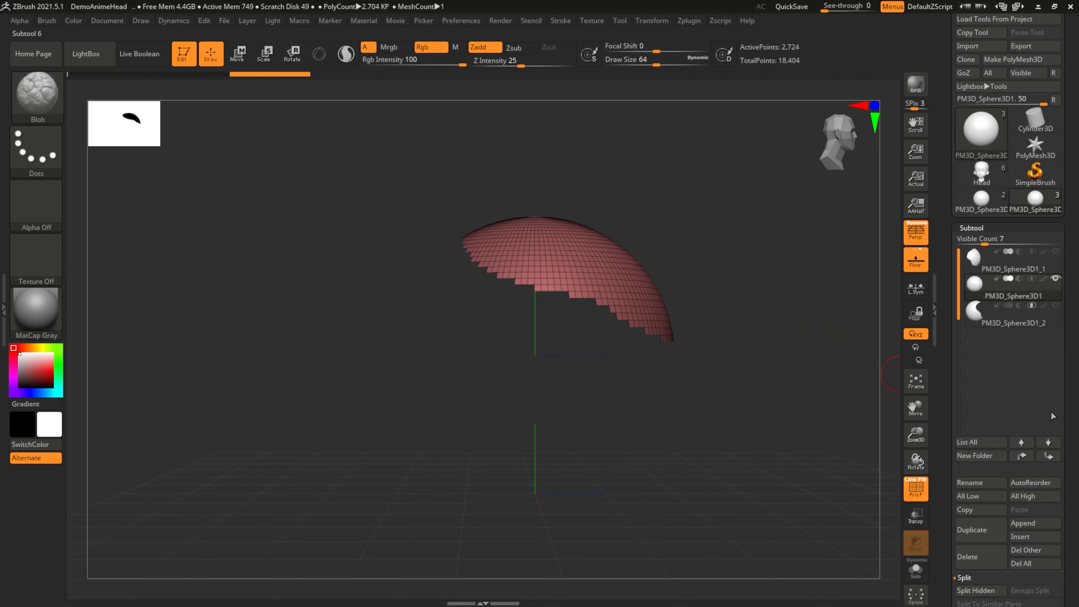
pyautogui.moveTo(1069, 410); pyautogui.dragTo(1062, 306)
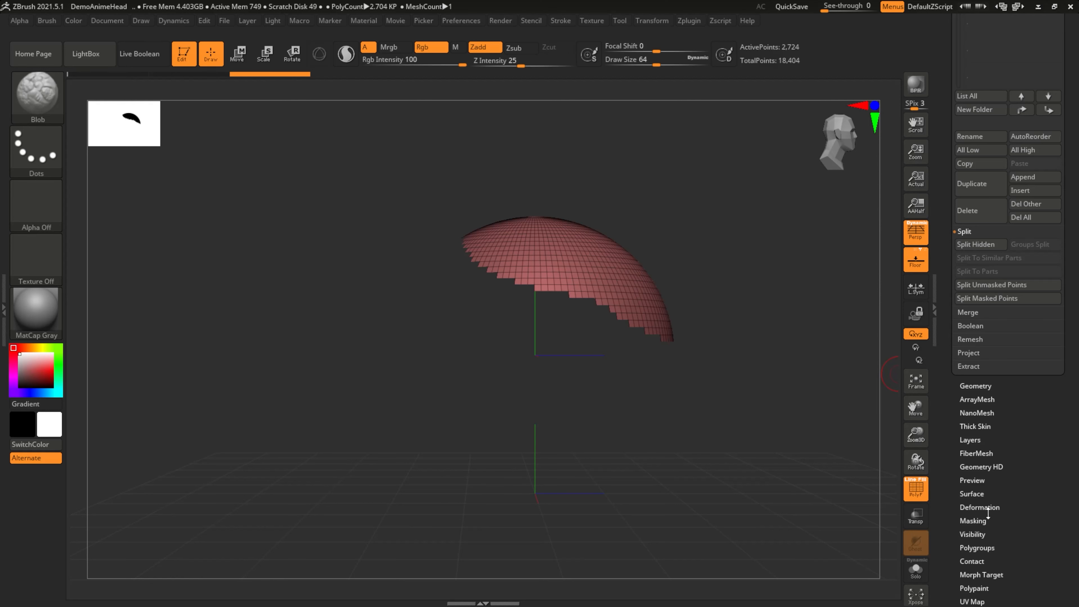
# - Make the isolated cap its own polygroup with Group Masked and bring the whole sphere back into view
pyautogui.click(975, 552)
pyautogui.moveTo(1038, 400); pyautogui.dragTo(1033, 498)
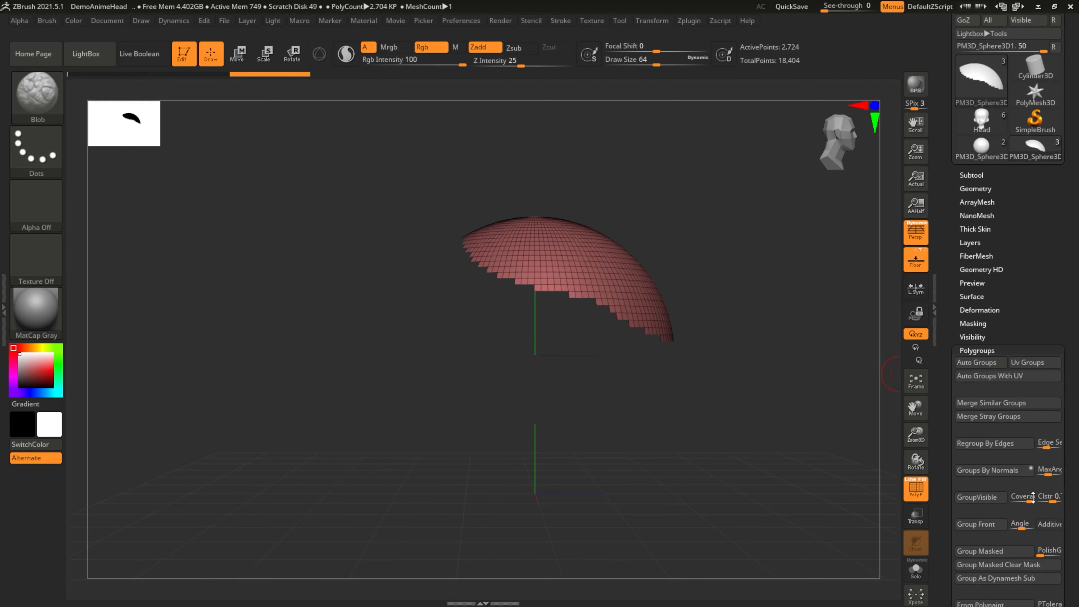
pyautogui.click(1005, 553)
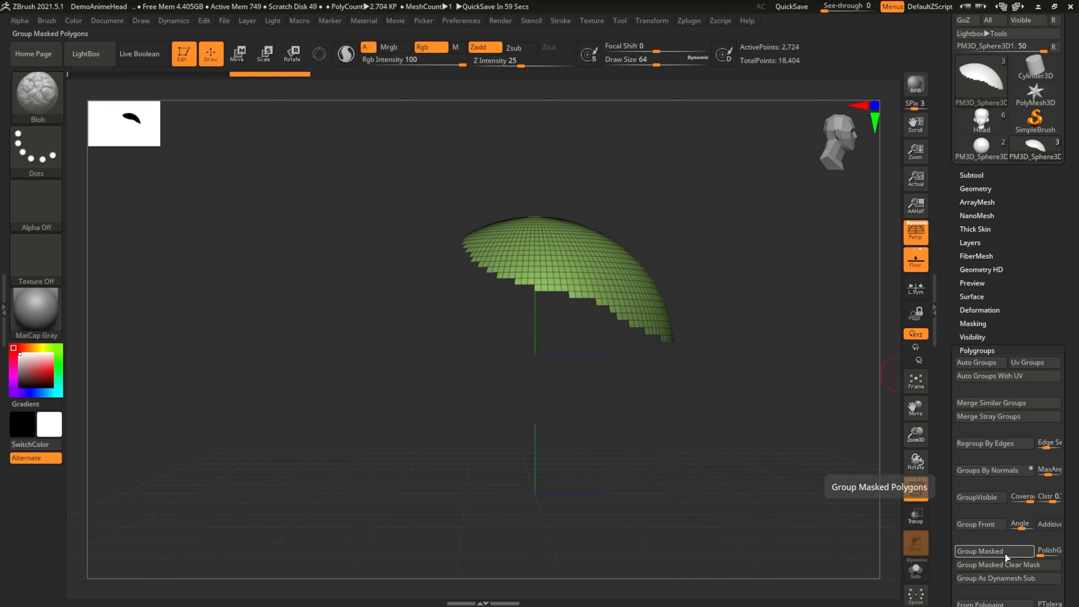
pyautogui.keyDown('ctrl'); pyautogui.keyDown('shift'); pyautogui.click(786, 352); pyautogui.keyUp('shift'); pyautogui.keyUp('ctrl')
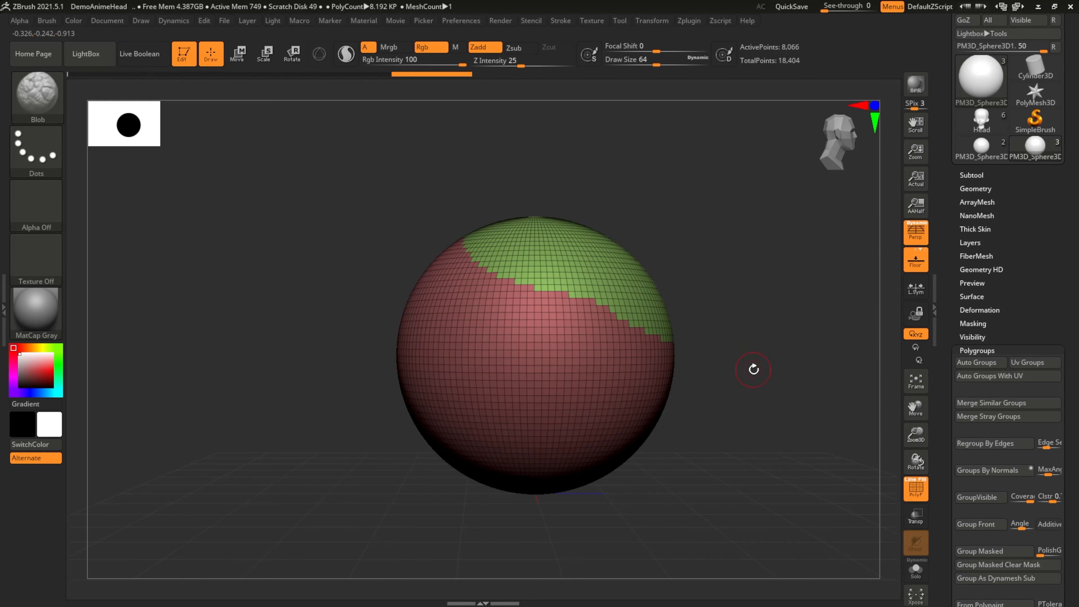
# - Set SelectRect as the active selection brush and isolate a rectangular block on the sphere's lower-left side
pyautogui.moveTo(695, 307); pyautogui.dragTo(442, 407)
pyautogui.click(37, 94)
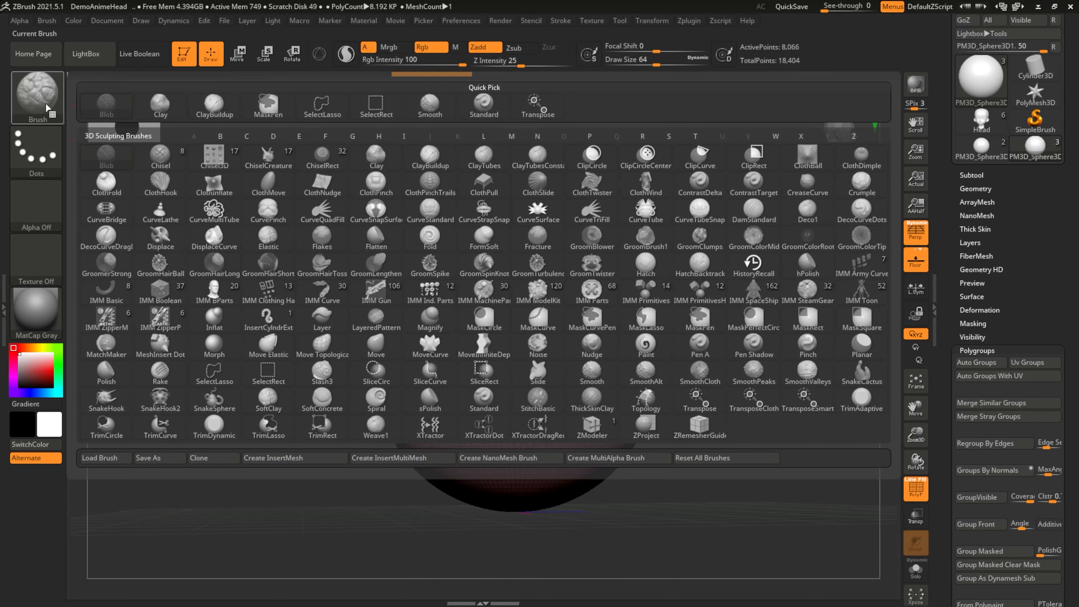
pyautogui.click(264, 383)
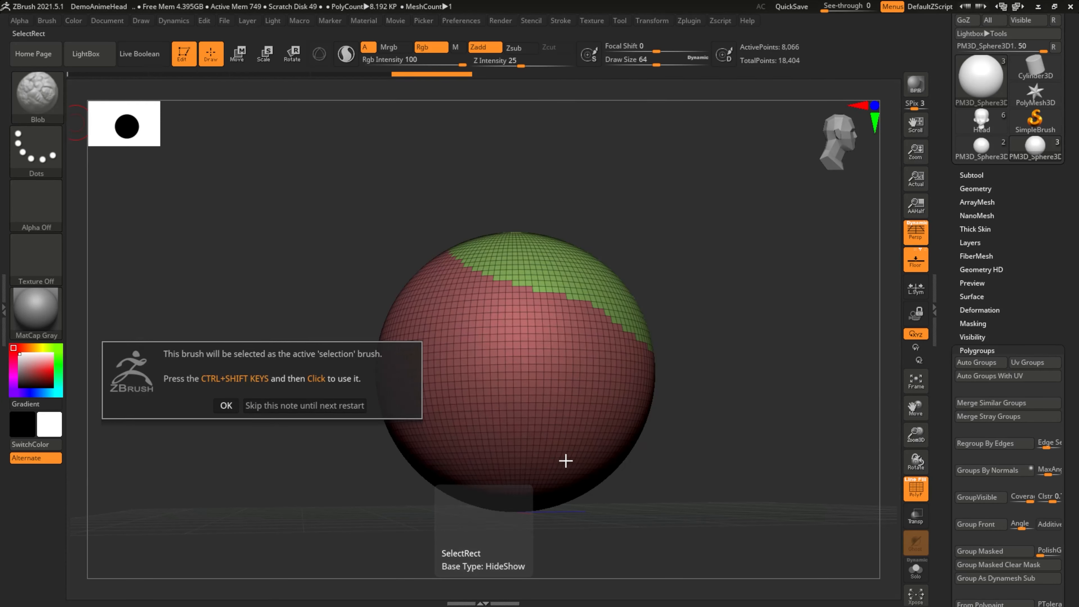
pyautogui.click(260, 408)
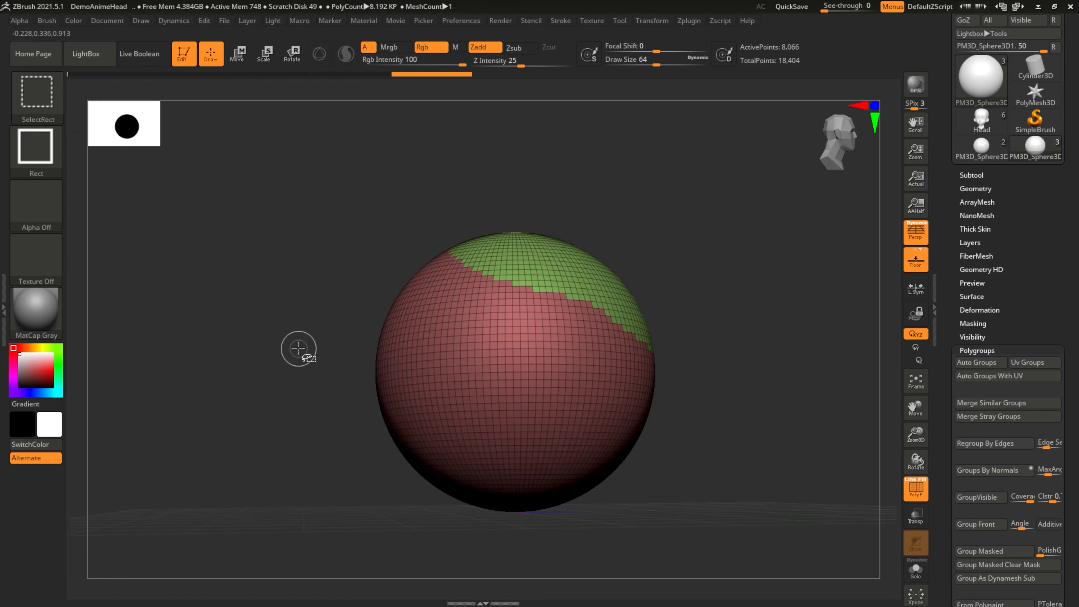
pyautogui.keyDown('ctrl'); pyautogui.keyDown('shift'); pyautogui.moveTo(307, 332); pyautogui.dragTo(572, 475); pyautogui.keyUp('shift'); pyautogui.keyUp('ctrl')
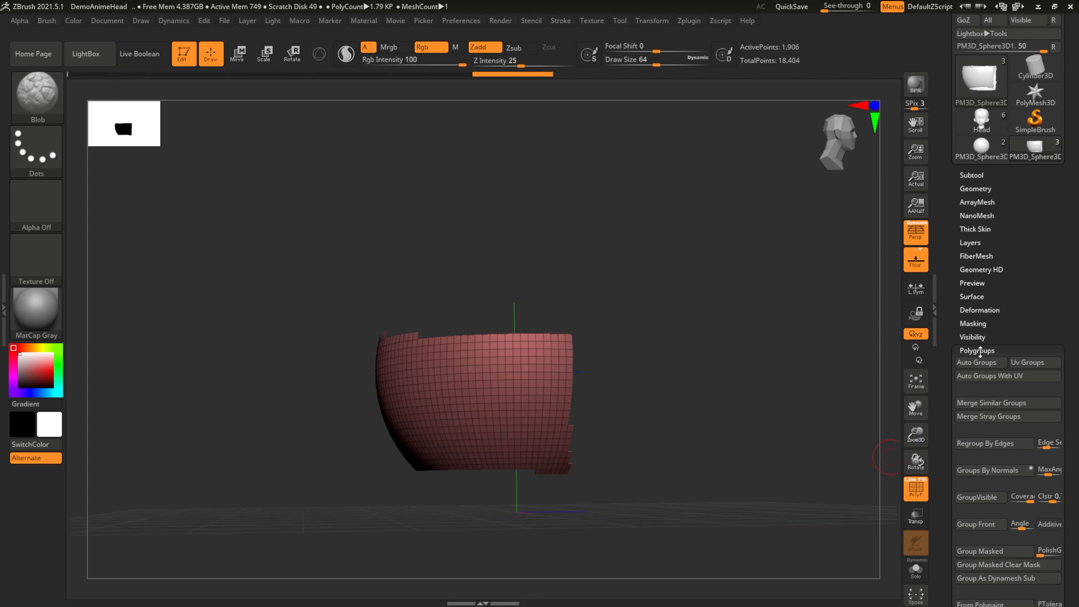
# - Give the isolated rectangular block its own polygroup, unhide the rest of the sphere, and inspect the boundaries between the groups
pyautogui.scroll(-3, 1058, 330)
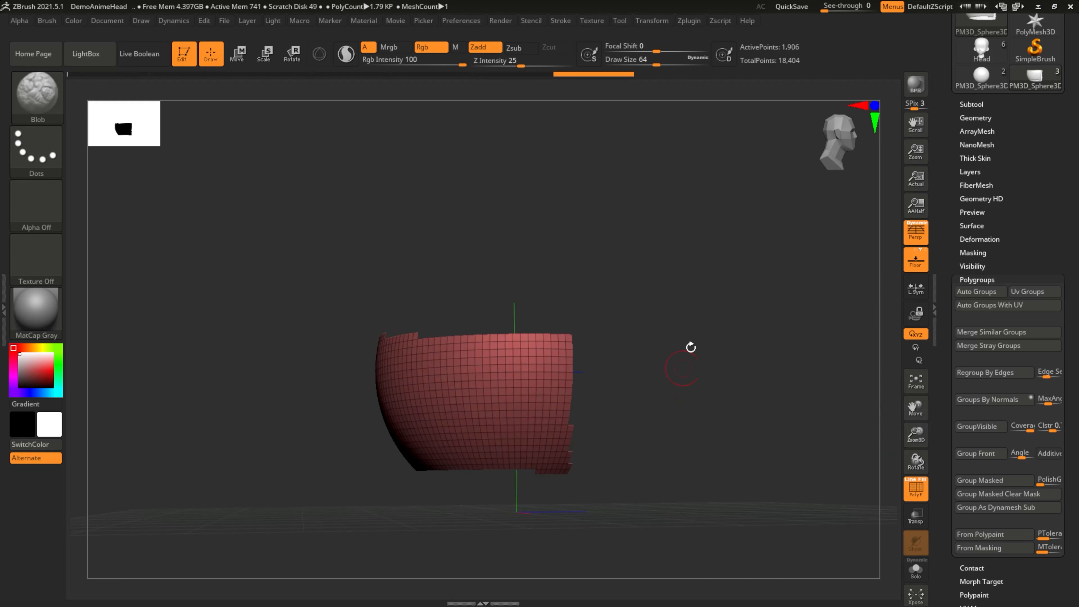
pyautogui.hotkey('ctrl', 'shift')
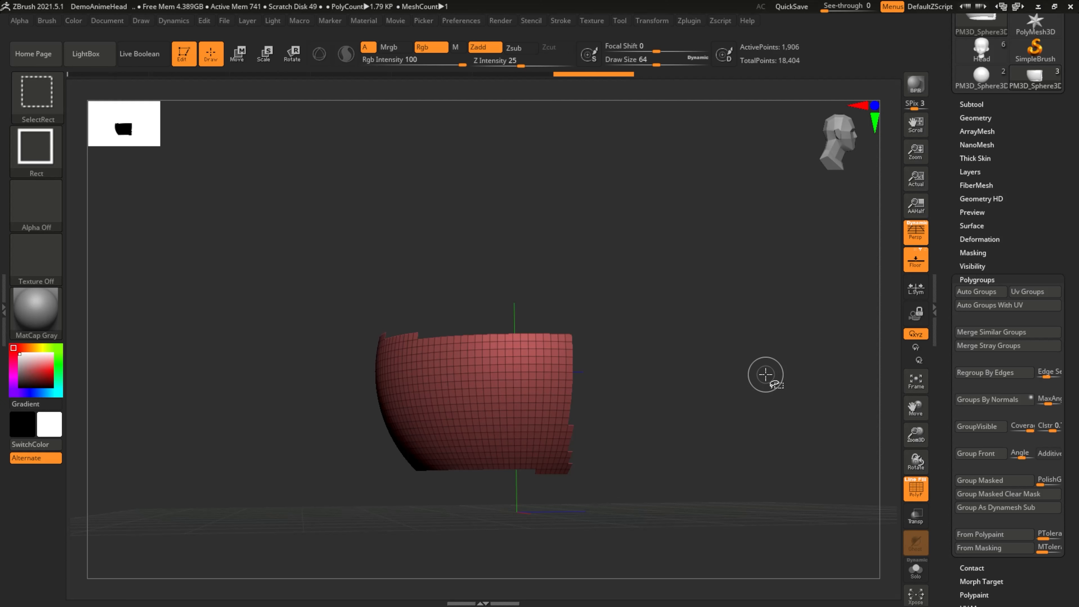
pyautogui.keyDown('ctrl'); pyautogui.keyDown('shift'); pyautogui.click(766, 375); pyautogui.keyUp('shift'); pyautogui.keyUp('ctrl')
pyautogui.moveTo(766, 374); pyautogui.dragTo(729, 387)
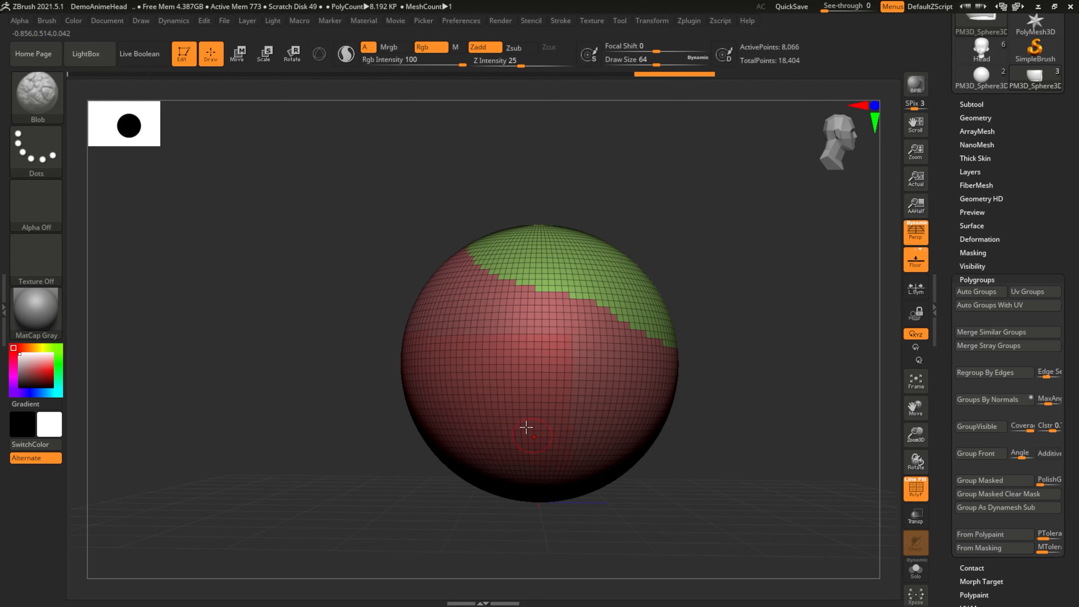
pyautogui.moveTo(721, 363); pyautogui.dragTo(663, 372)
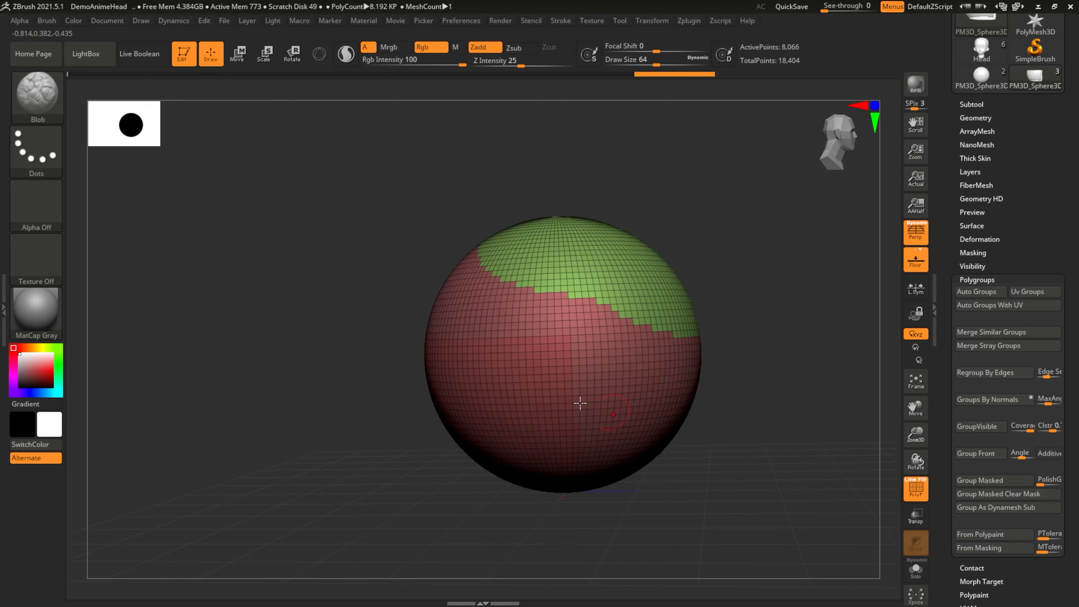
pyautogui.keyDown('alt'); pyautogui.moveTo(752, 349); pyautogui.dragTo(856, 354); pyautogui.keyUp('alt')
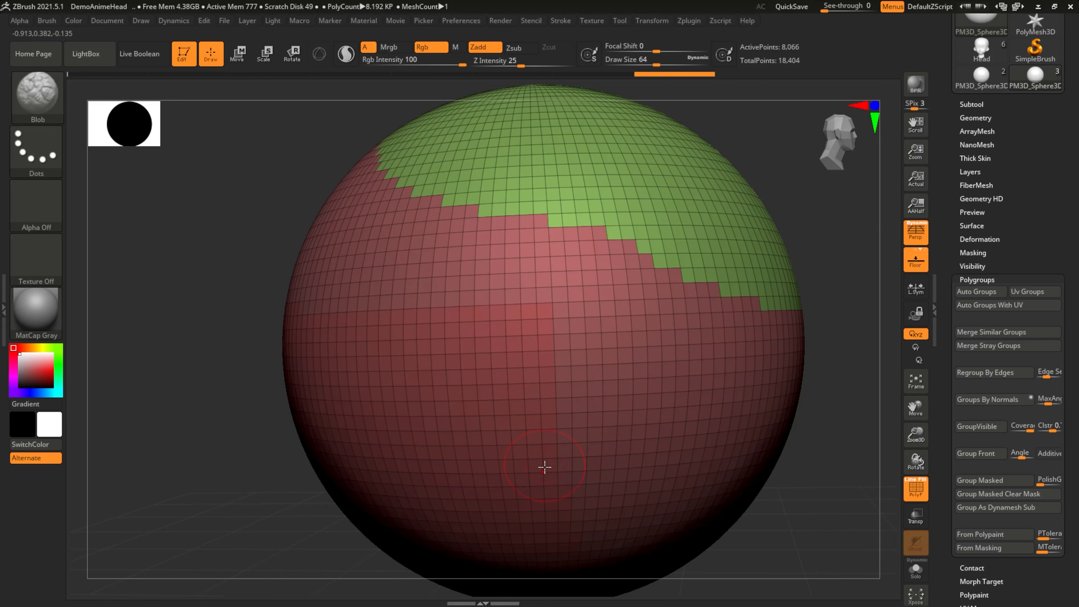
pyautogui.keyDown('alt'); pyautogui.moveTo(814, 231); pyautogui.dragTo(778, 321); pyautogui.keyUp('alt')
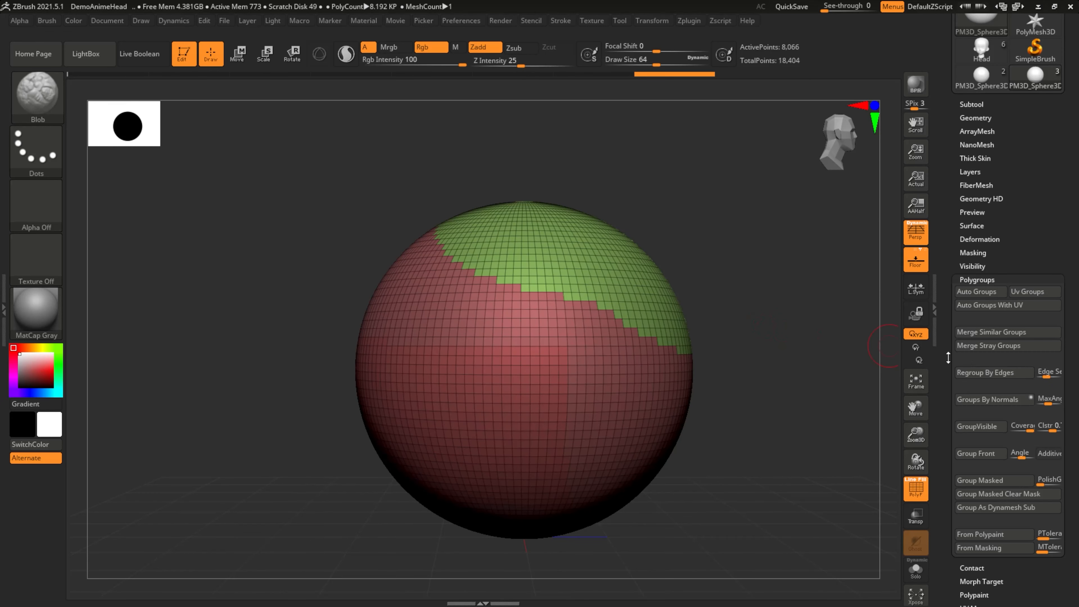